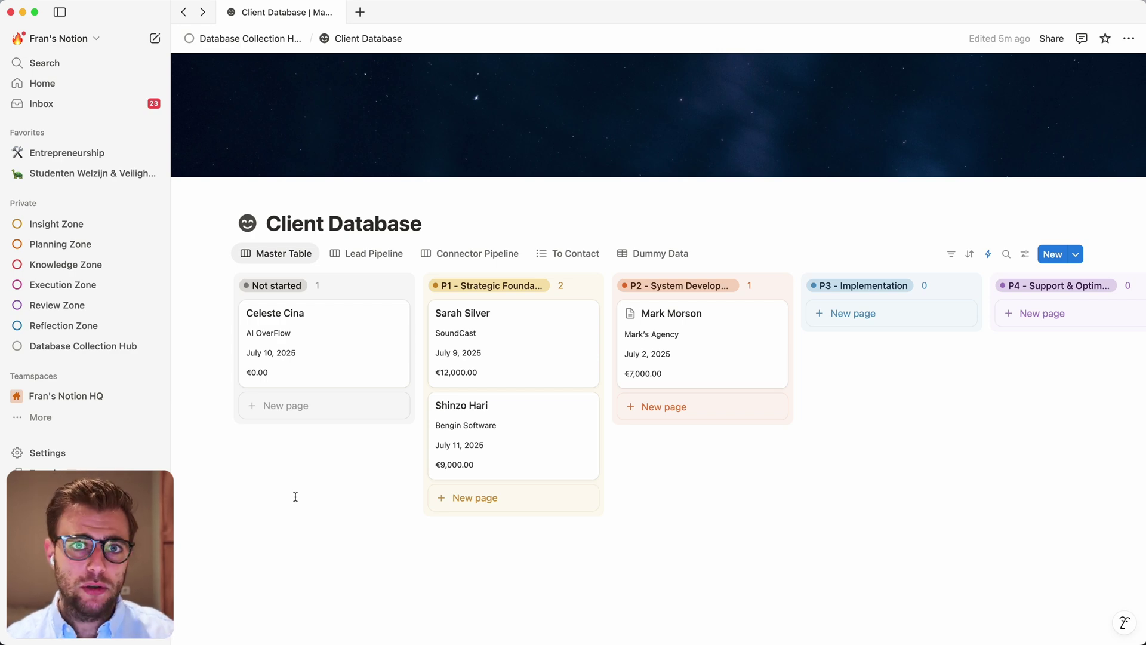
# Open the Database Collection Hub and scroll to the Execution & Planning Databases listing Action Tracker
pyautogui.click(83, 345)
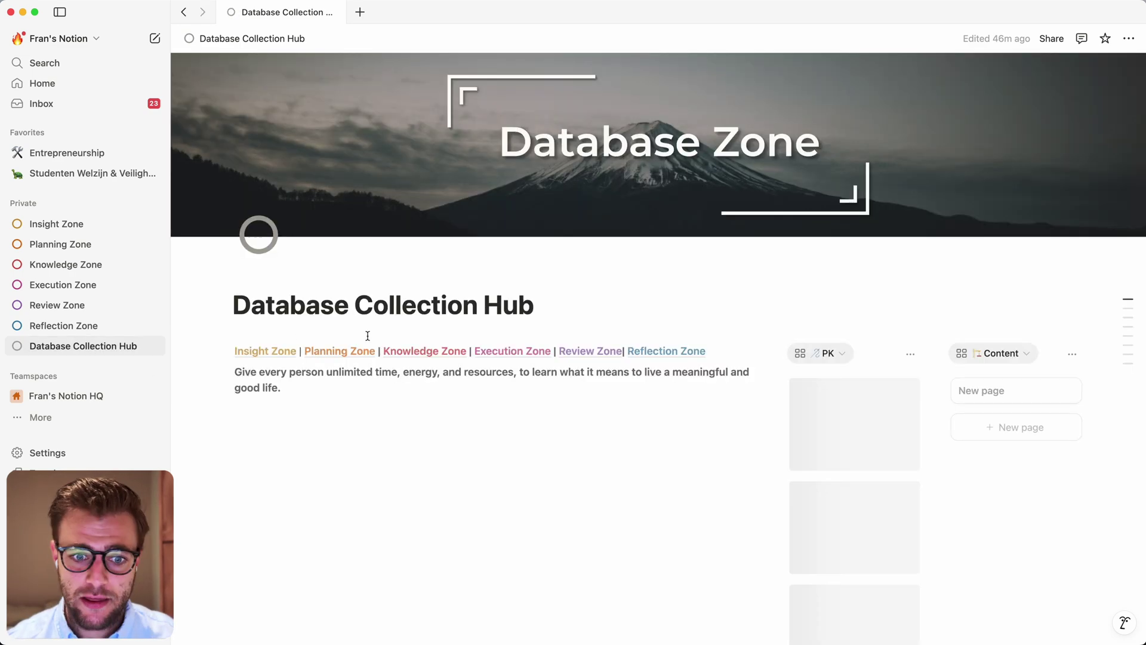
pyautogui.scroll(-5, 367, 335)
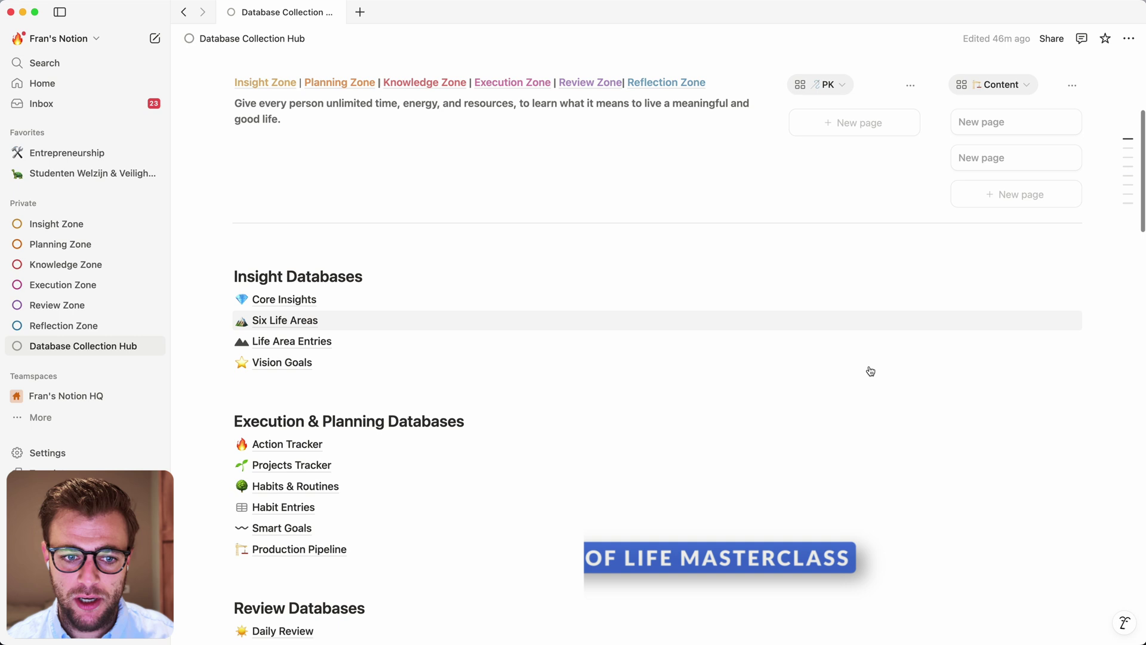
pyautogui.scroll(-2, 393, 428)
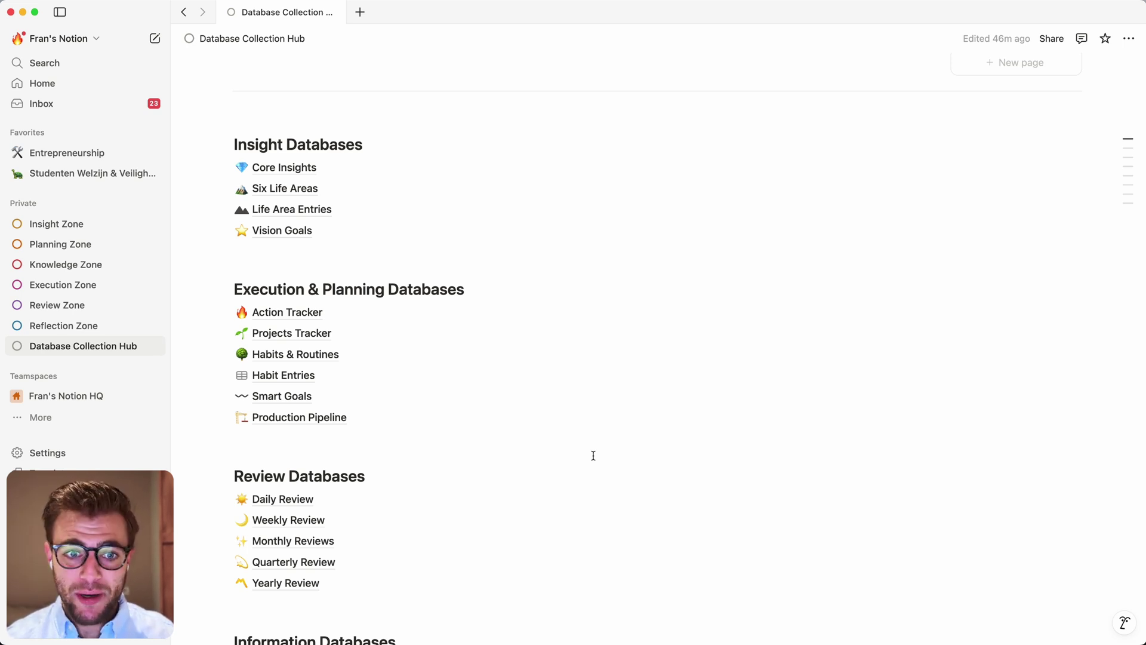
# Review the Action Tracker's Actions table, then jump to the Client Database page via Quick Find
pyautogui.click(302, 314)
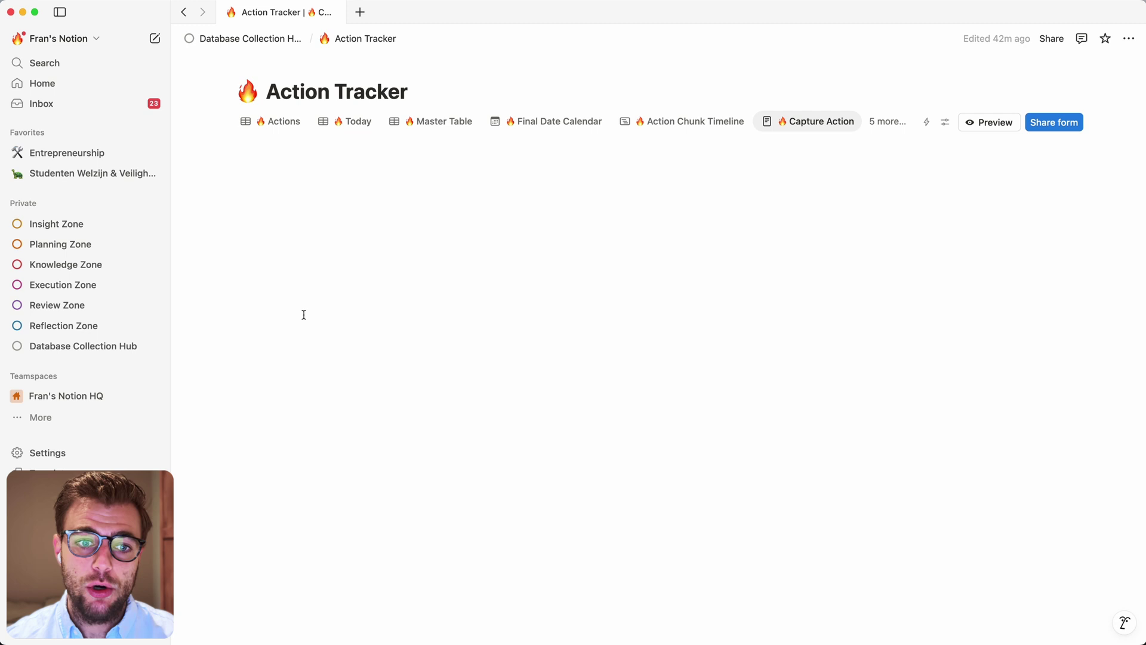
pyautogui.click(275, 152)
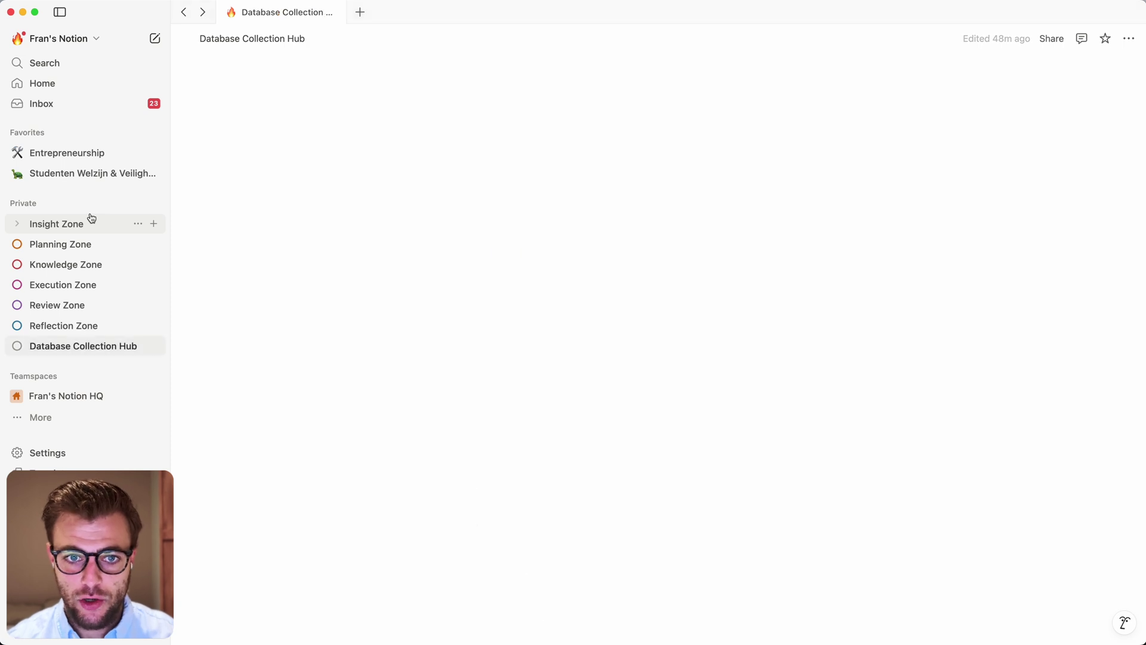
pyautogui.press('super+k')
pyautogui.click(450, 178)
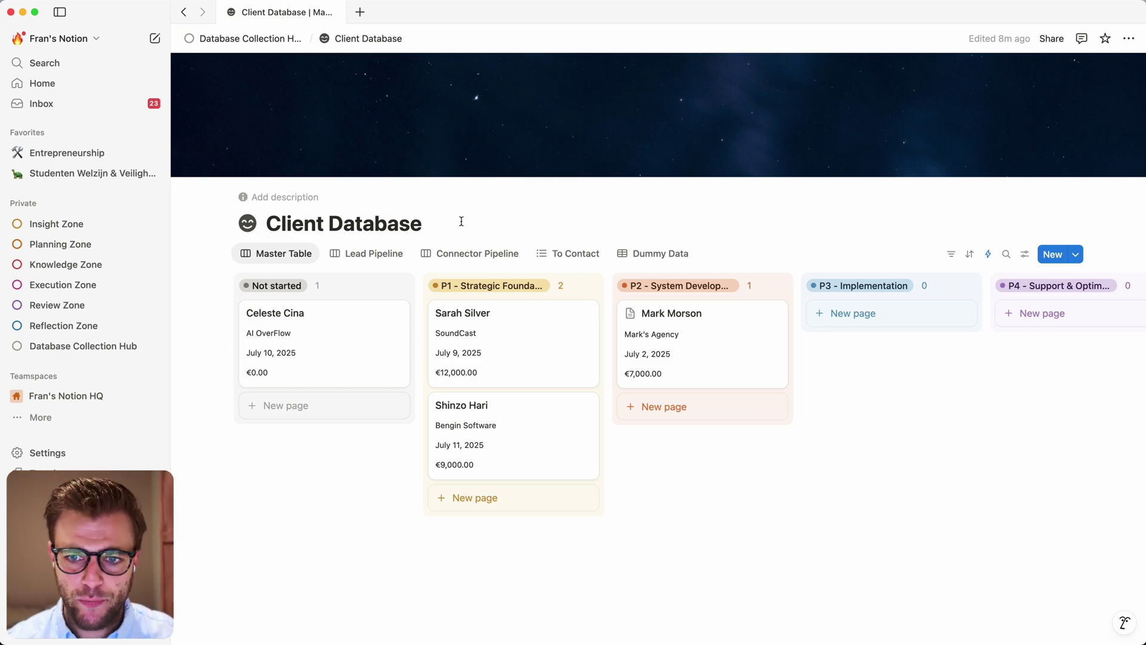
pyautogui.click(707, 317)
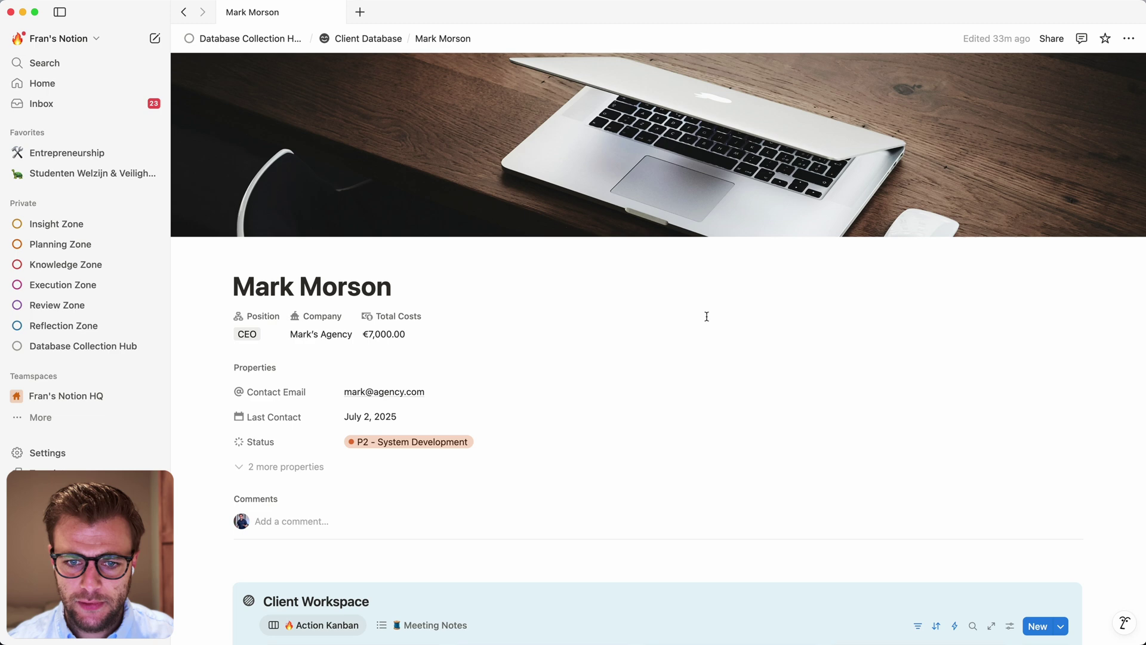
pyautogui.scroll(-2, 606, 401)
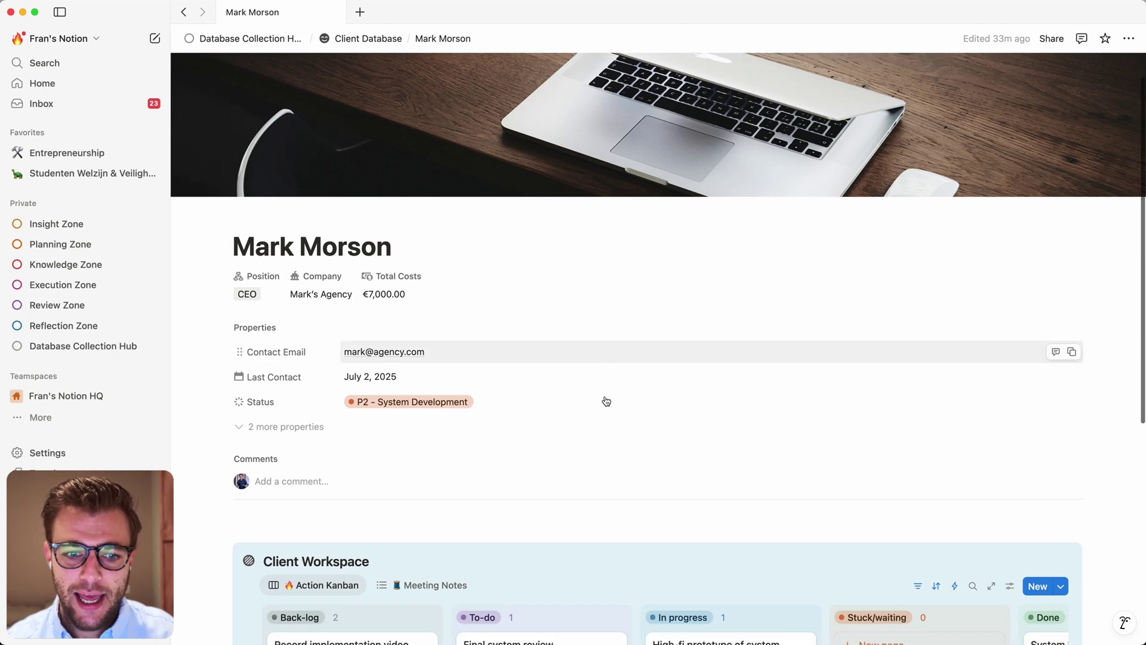
pyautogui.scroll(-10, 606, 401)
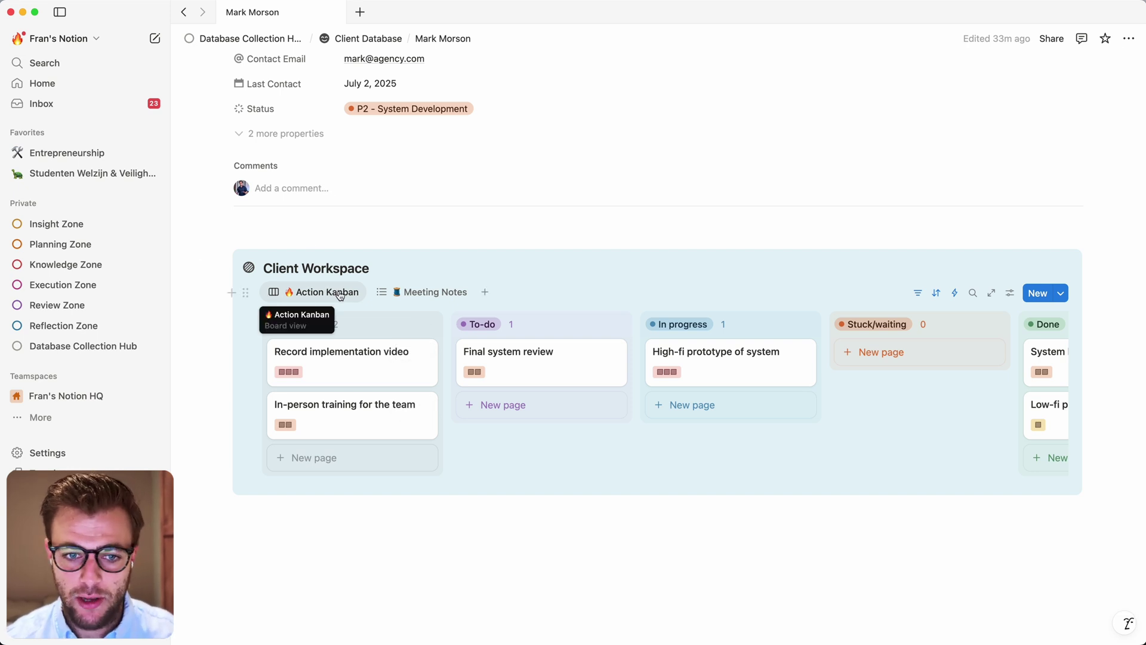
pyautogui.scroll(1, 323, 415)
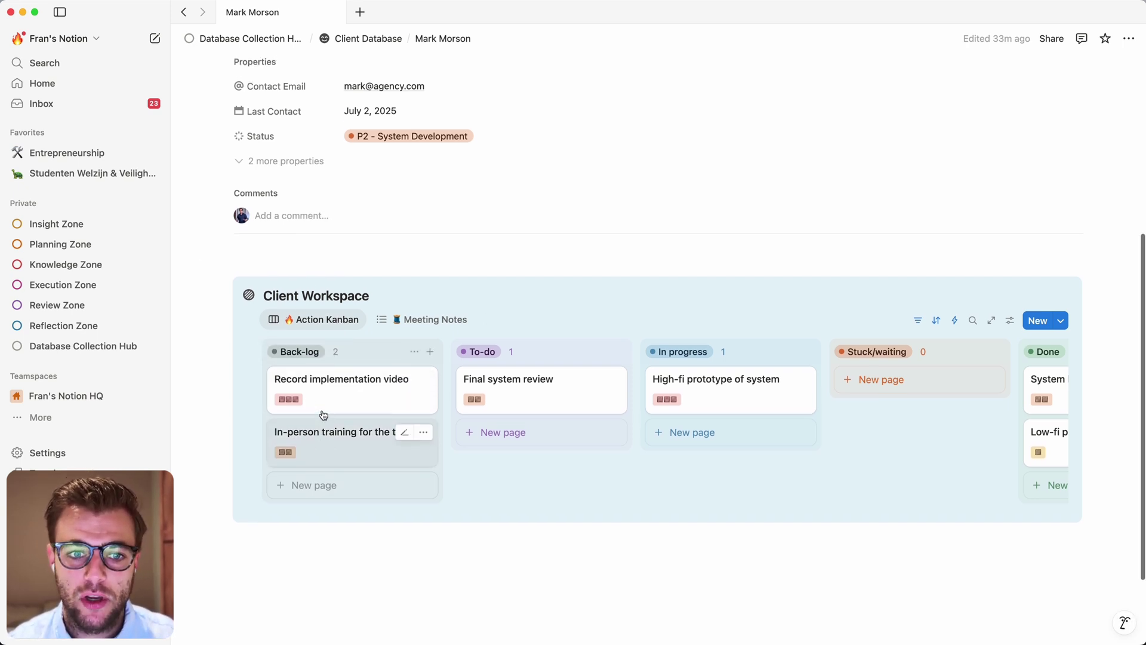
pyautogui.scroll(3, 323, 415)
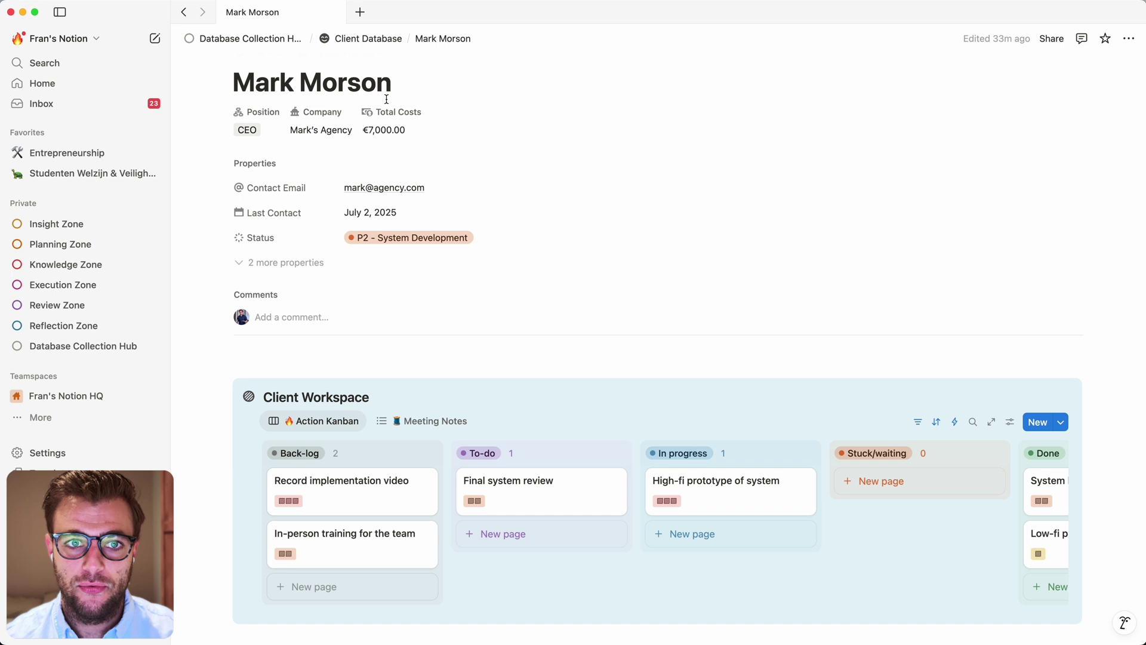
pyautogui.scroll(-2, 338, 512)
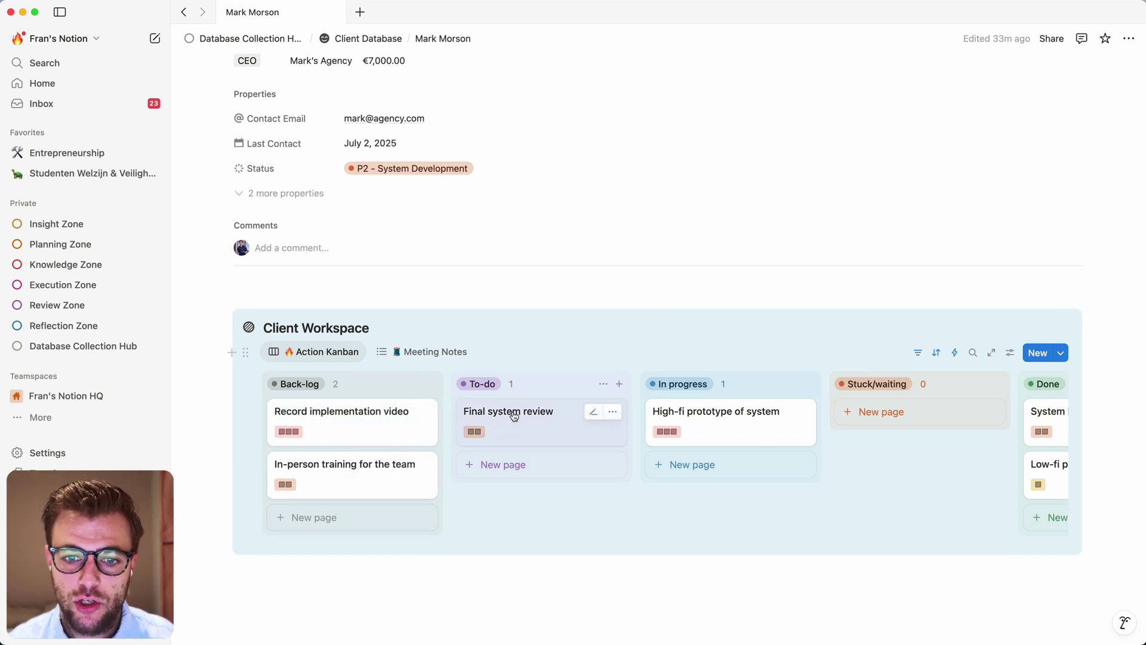
pyautogui.hscroll(2, 537, 422)
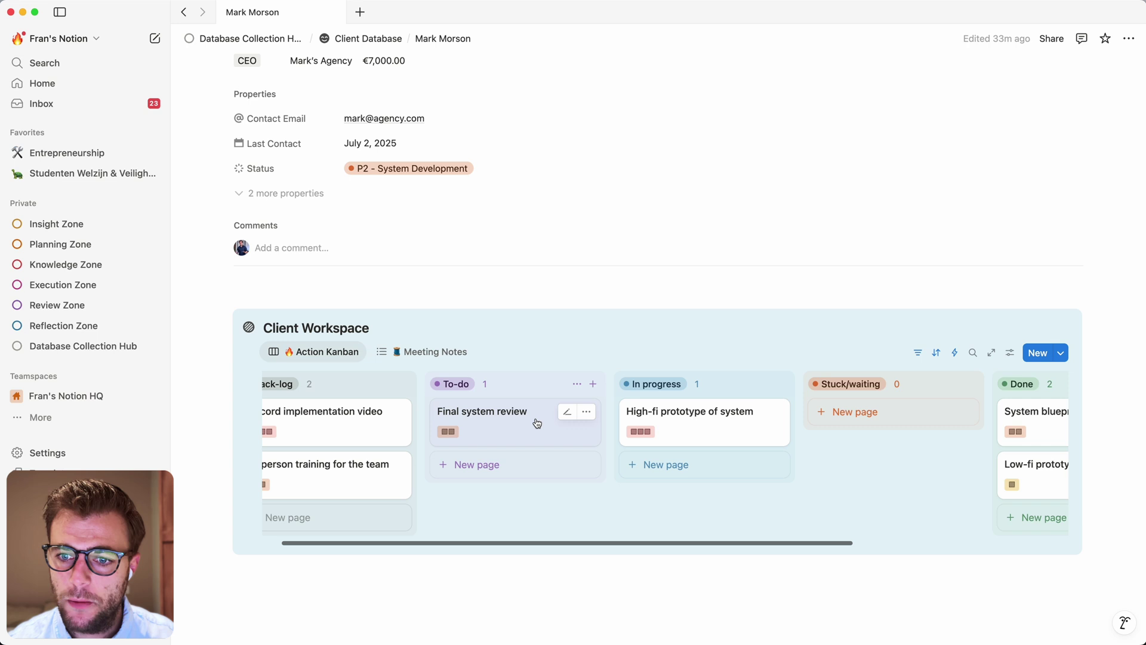
pyautogui.hscroll(2, 538, 423)
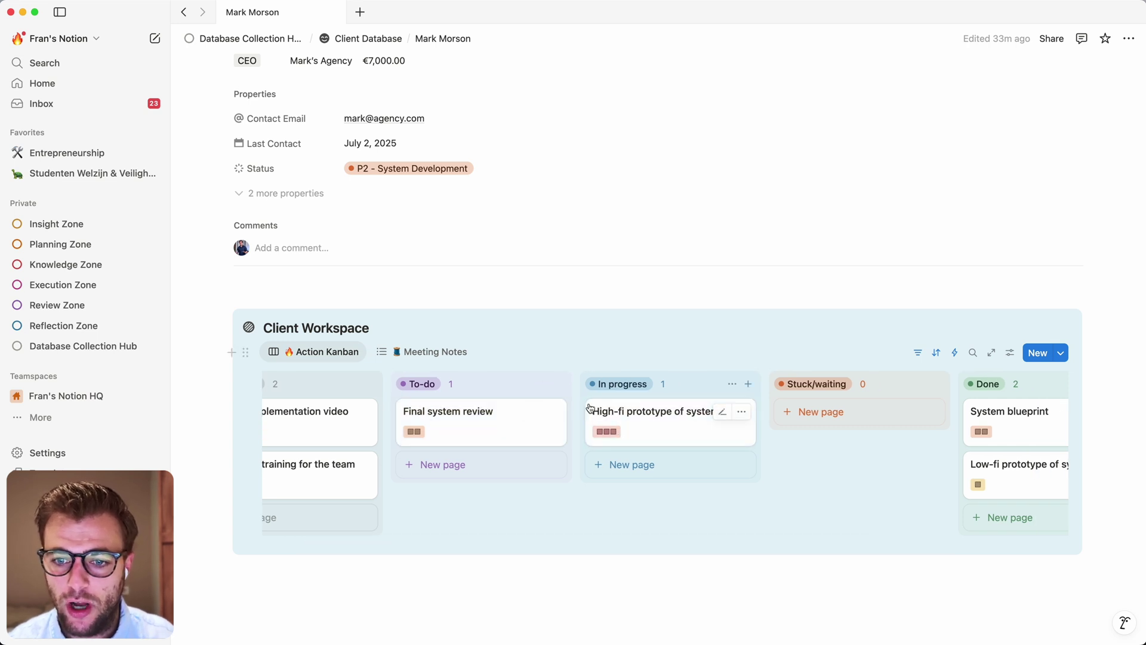
pyautogui.hscroll(-4, 495, 488)
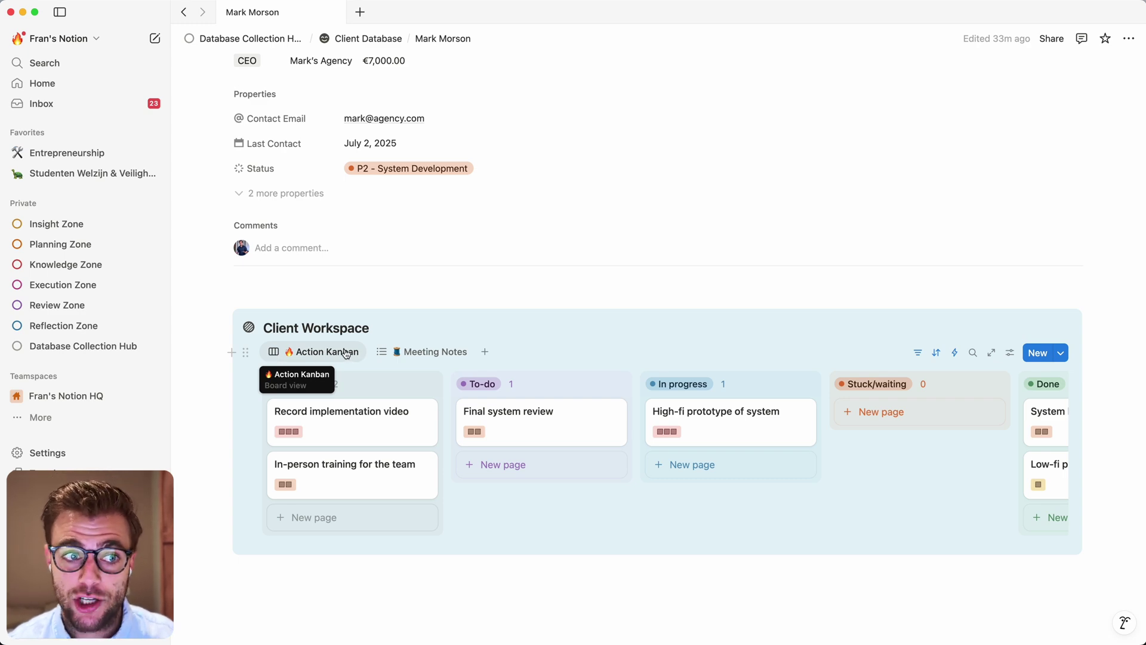
# On the Execution Zone board, move the High-fi prototype of system card into the Done column
pyautogui.click(54, 289)
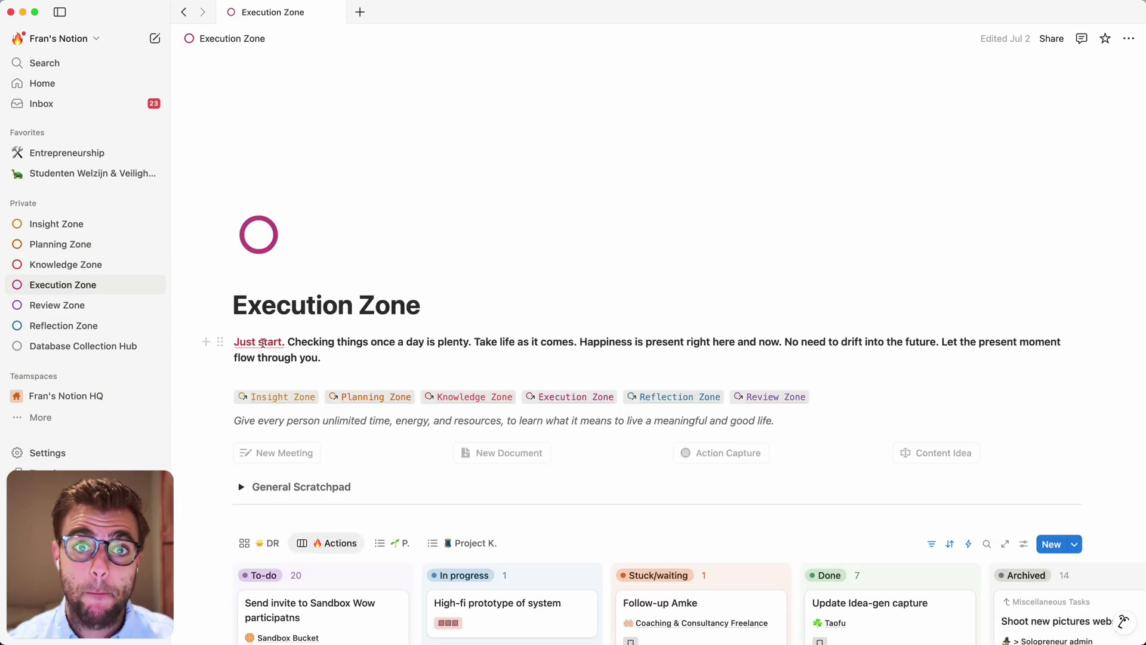
pyautogui.scroll(-5, 260, 334)
pyautogui.scroll(-4, 262, 343)
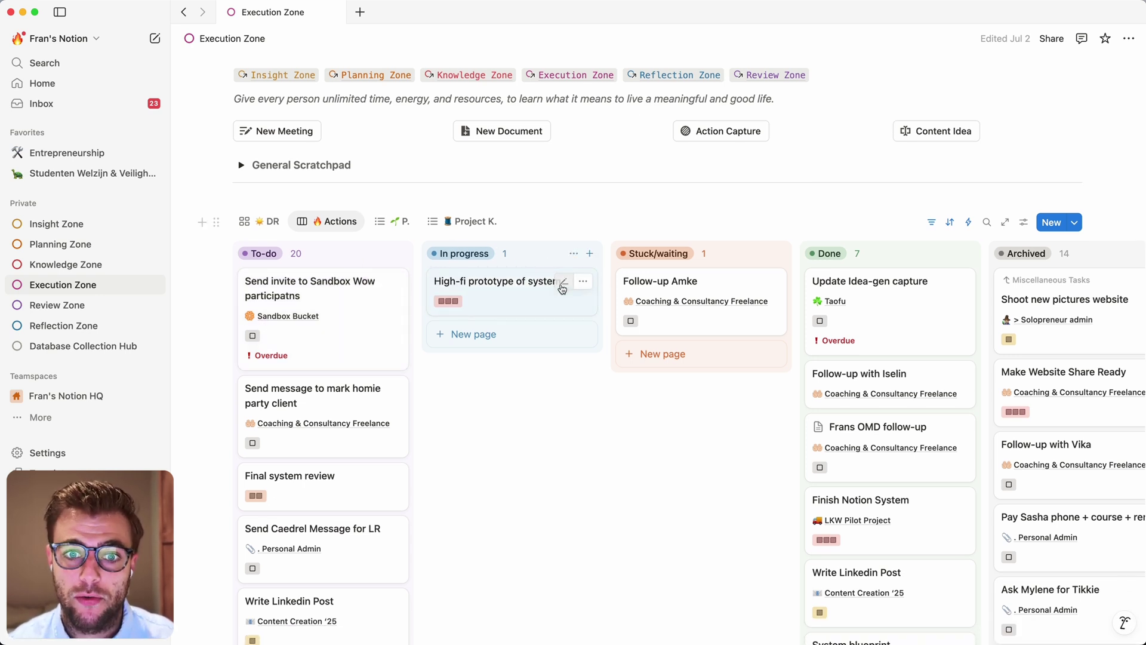
pyautogui.moveTo(467, 286); pyautogui.dragTo(642, 274)
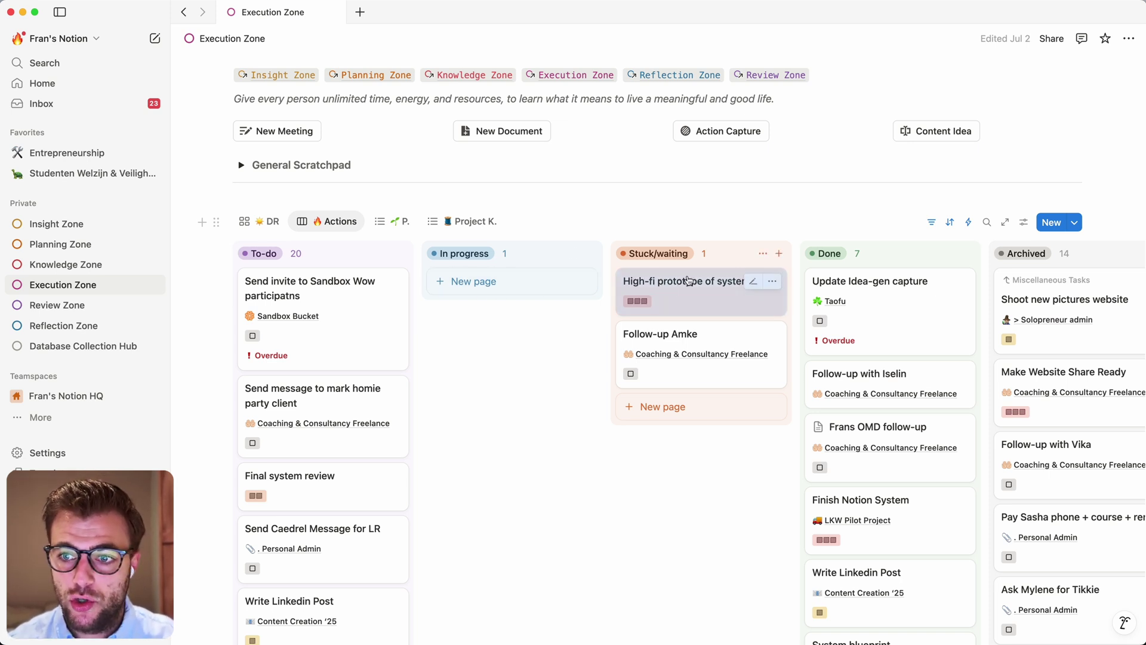
pyautogui.moveTo(689, 280); pyautogui.dragTo(851, 266)
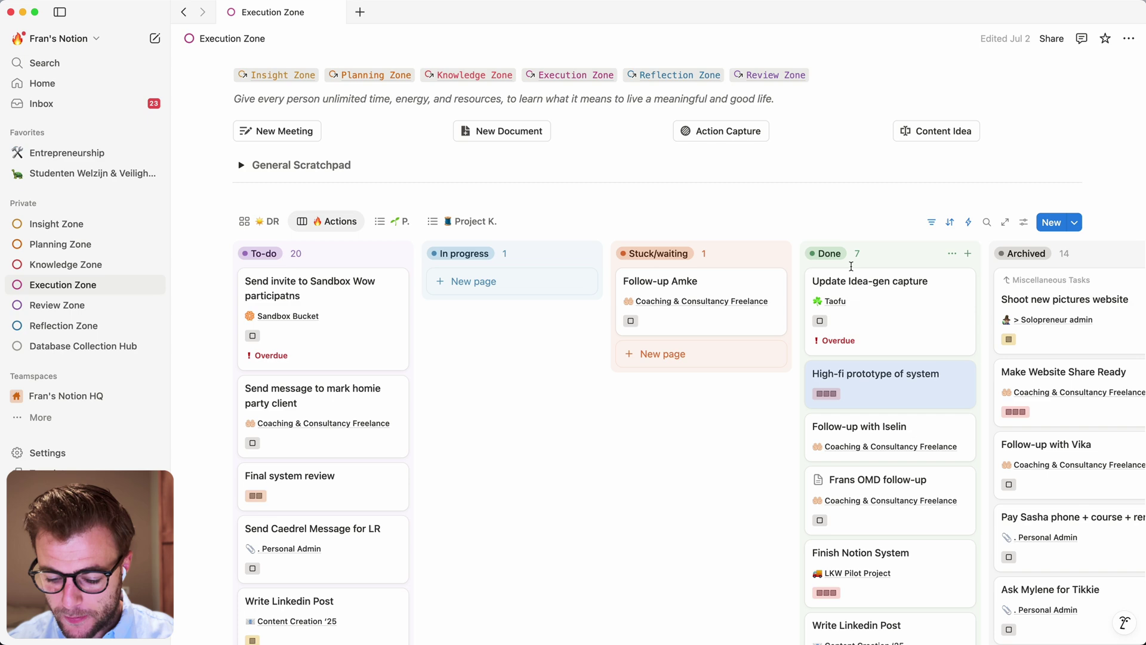
pyautogui.press('super+k')
pyautogui.click(457, 149)
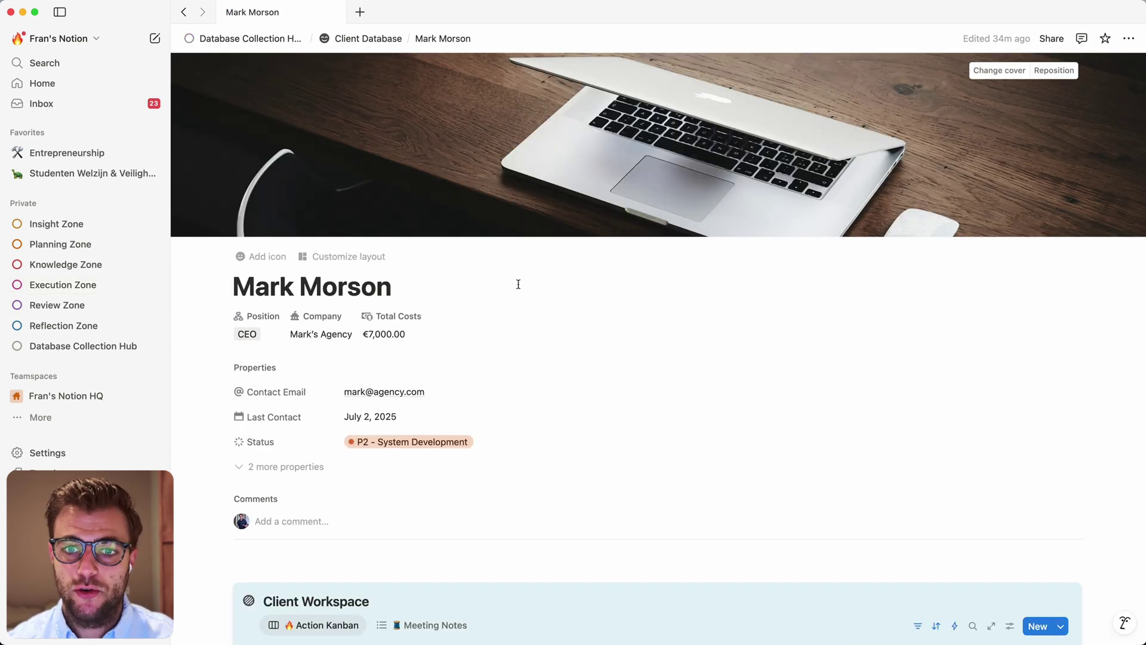
pyautogui.scroll(-6, 518, 284)
pyautogui.hscroll(3, 565, 332)
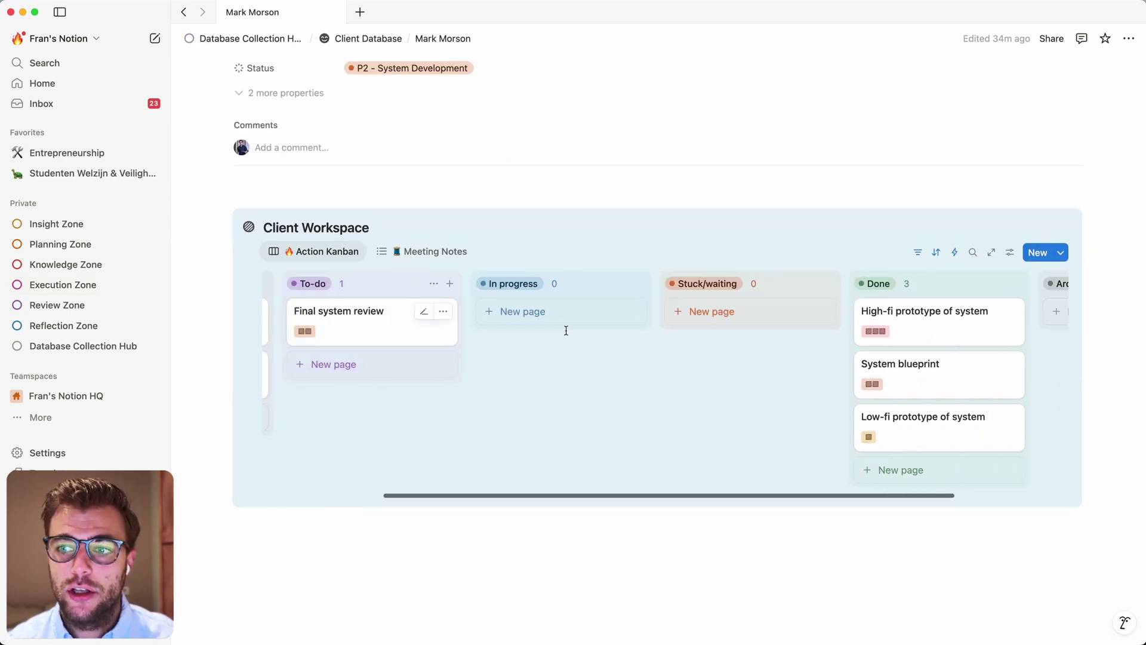
pyautogui.hscroll(2, 566, 330)
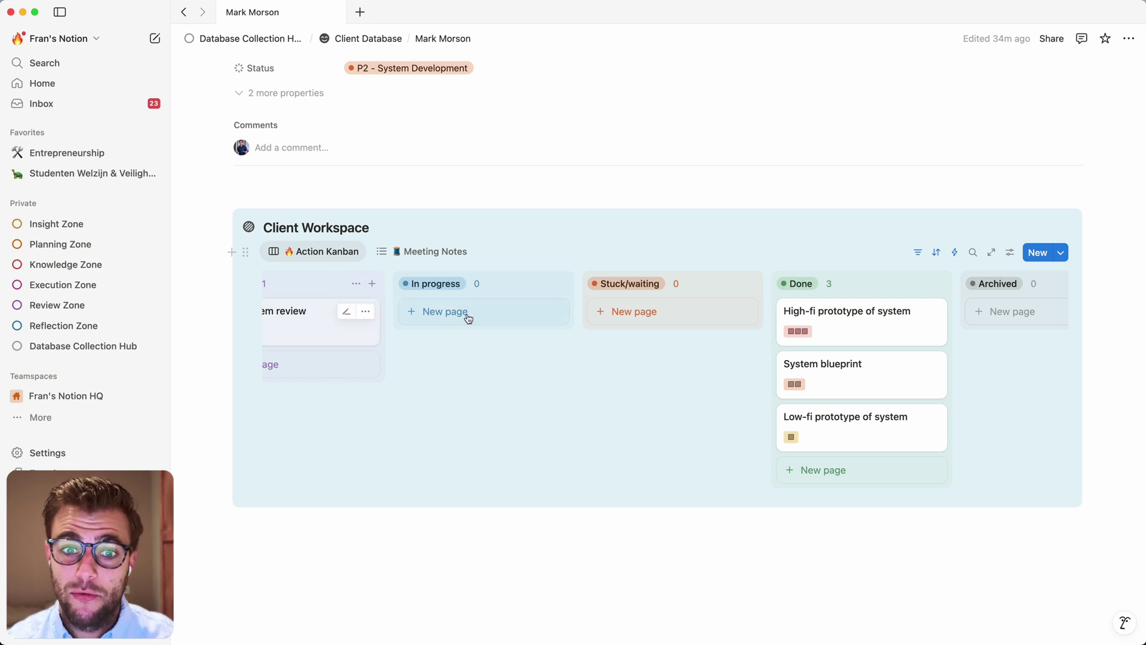
pyautogui.hscroll(-4, 517, 423)
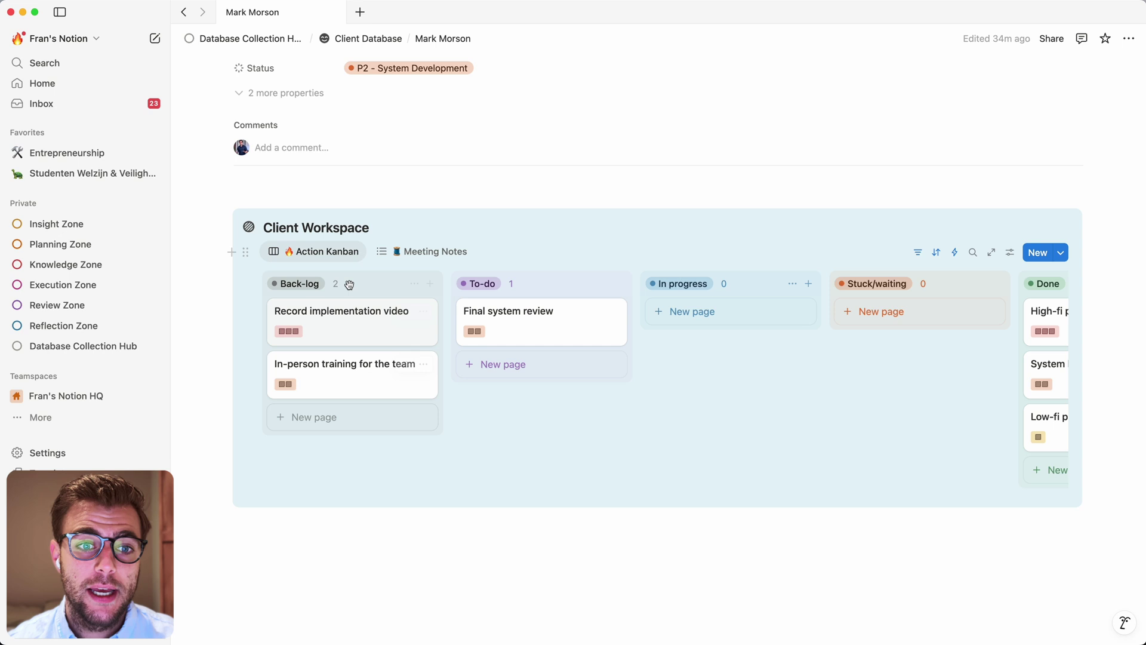
pyautogui.click(311, 251)
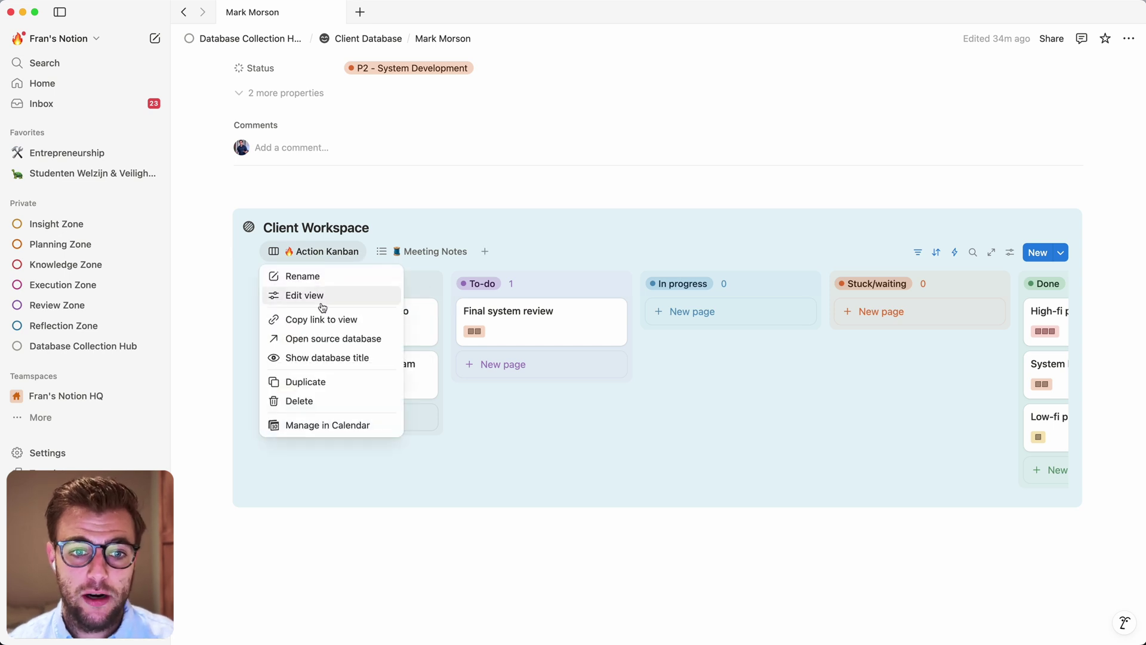
# Check the source Action Tracker's Actions table, then switch the client's Client Workspace to Action Kanban
pyautogui.click(335, 340)
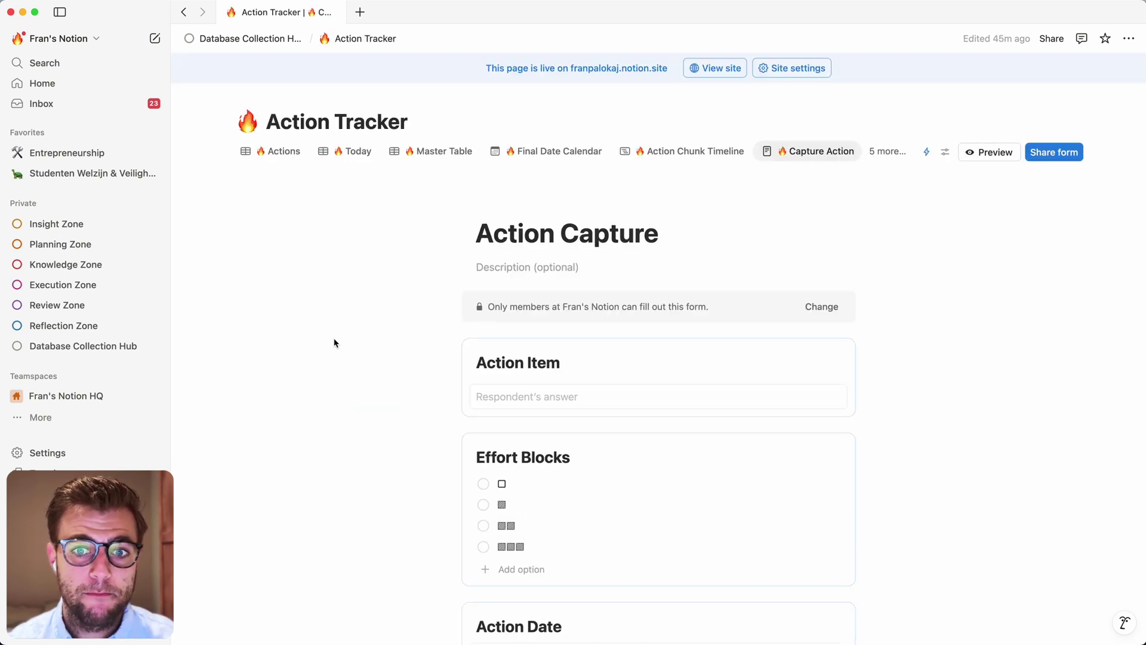
pyautogui.click(285, 152)
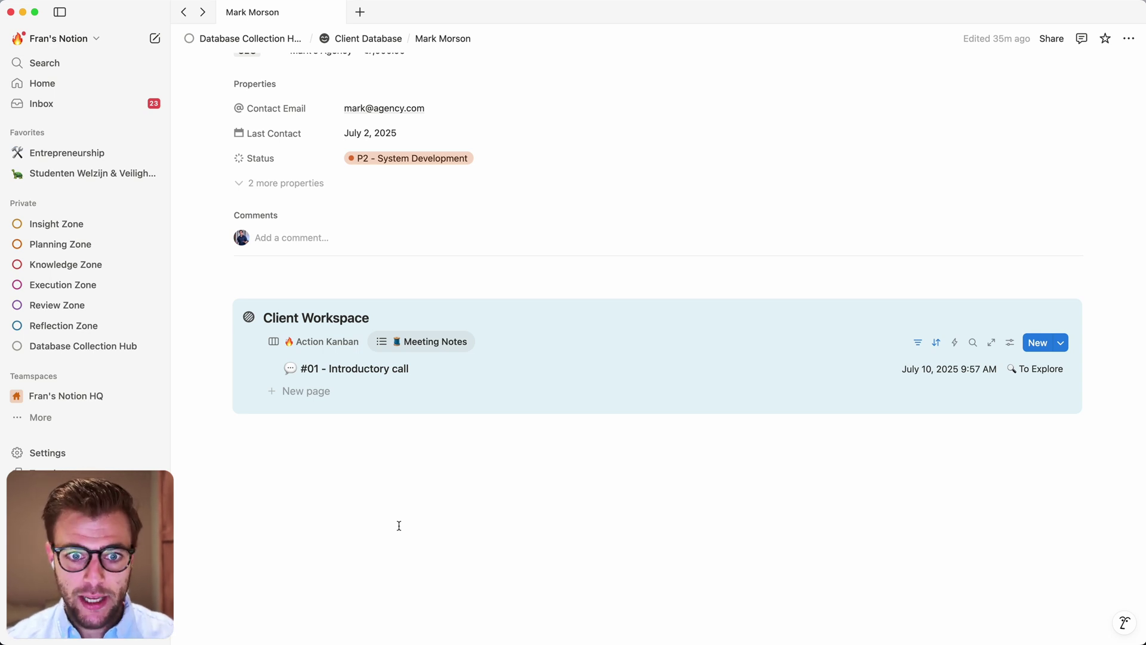
pyautogui.scroll(2, 398, 525)
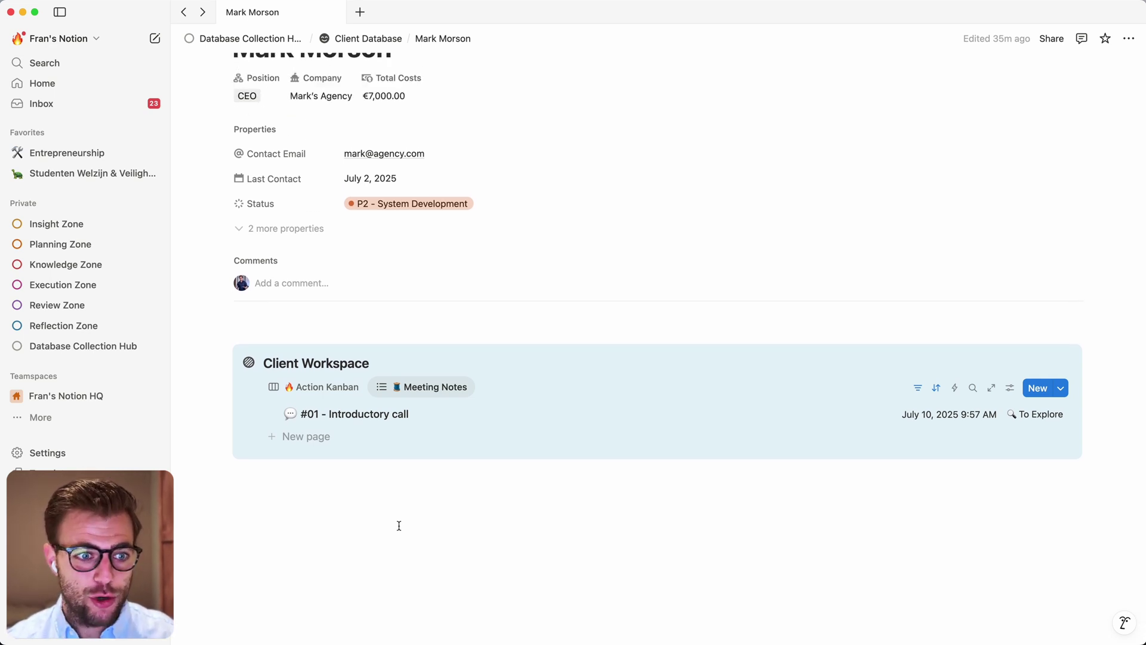
pyautogui.click(325, 397)
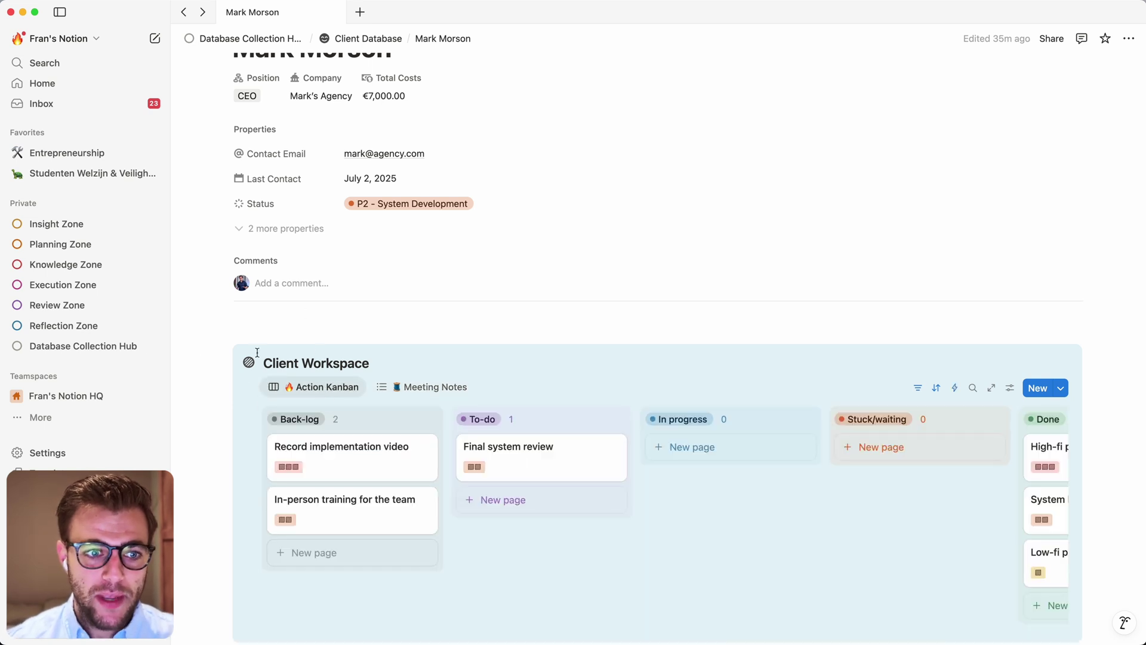
# Check the Action Tracker's Actions view from the hub, then scroll to the client's Action Kanban
pyautogui.click(101, 345)
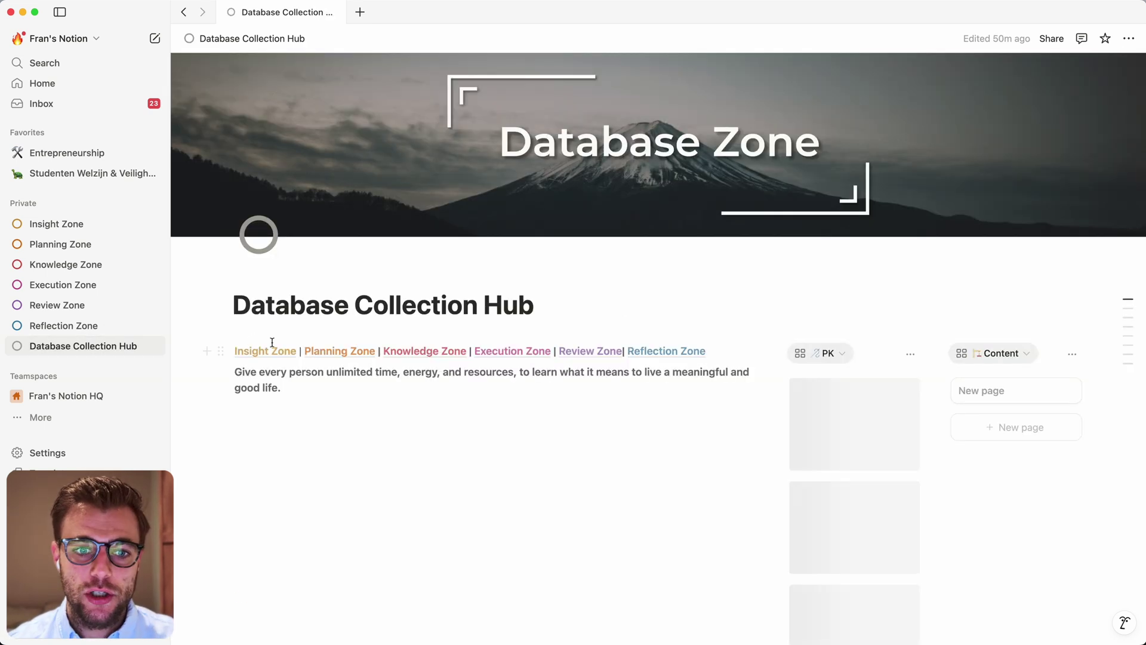
pyautogui.scroll(-4, 271, 340)
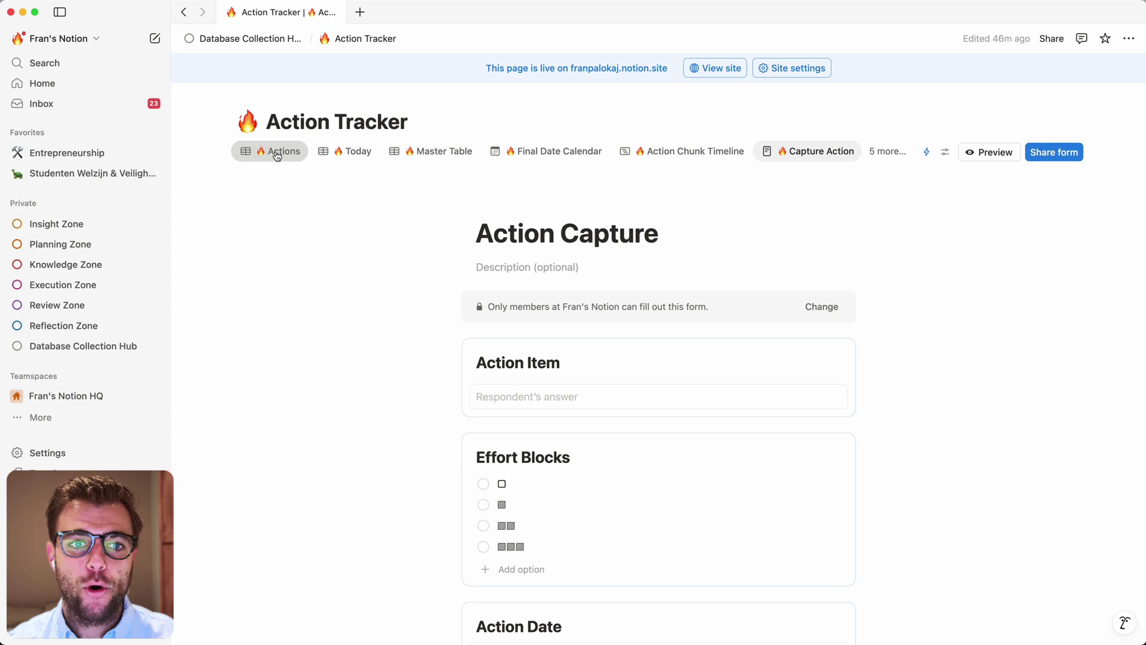
pyautogui.click(277, 151)
pyautogui.scroll(-1, 199, 126)
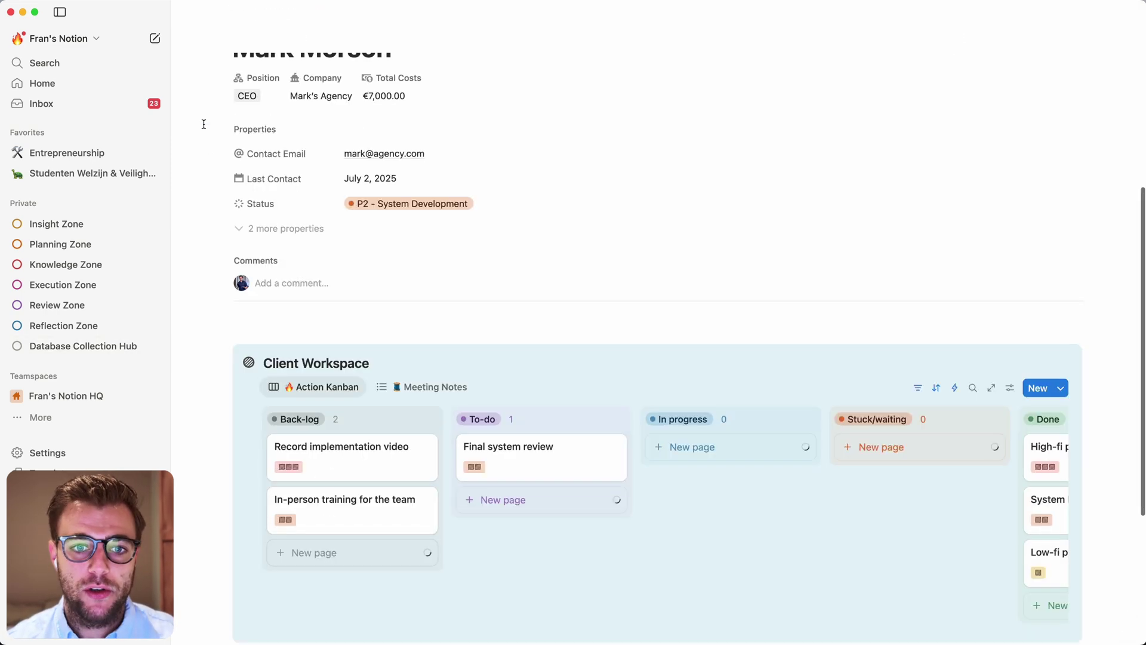
pyautogui.scroll(-5, 454, 334)
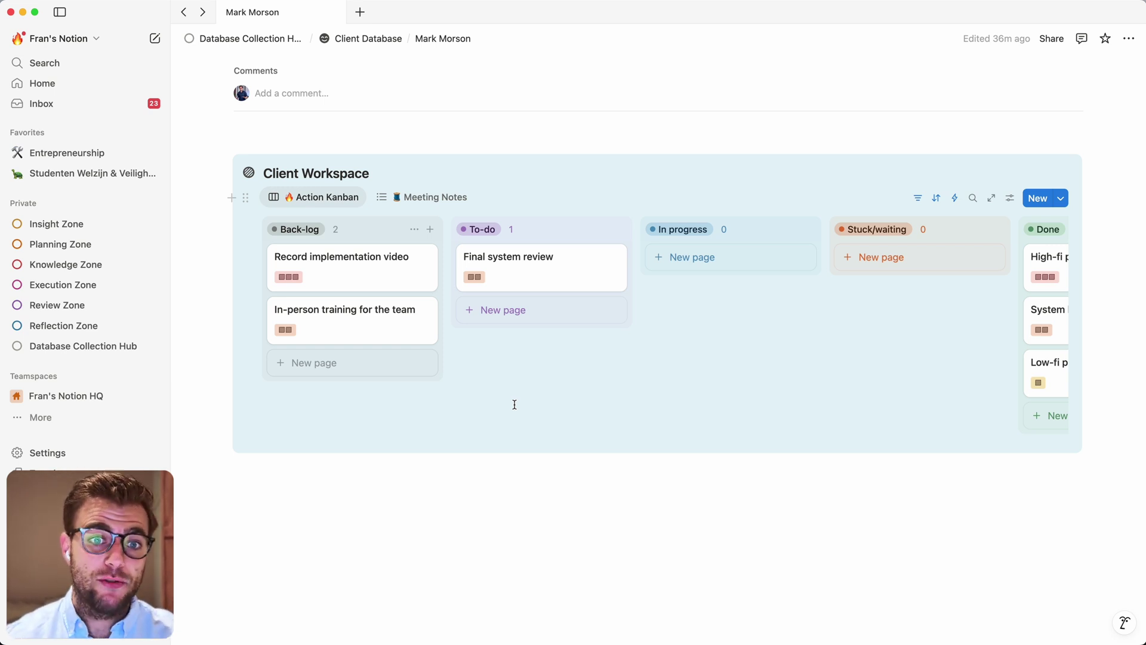
# Scroll up the client page to review the Back-log and To-do tasks on the Action Kanban
pyautogui.scroll(2, 514, 404)
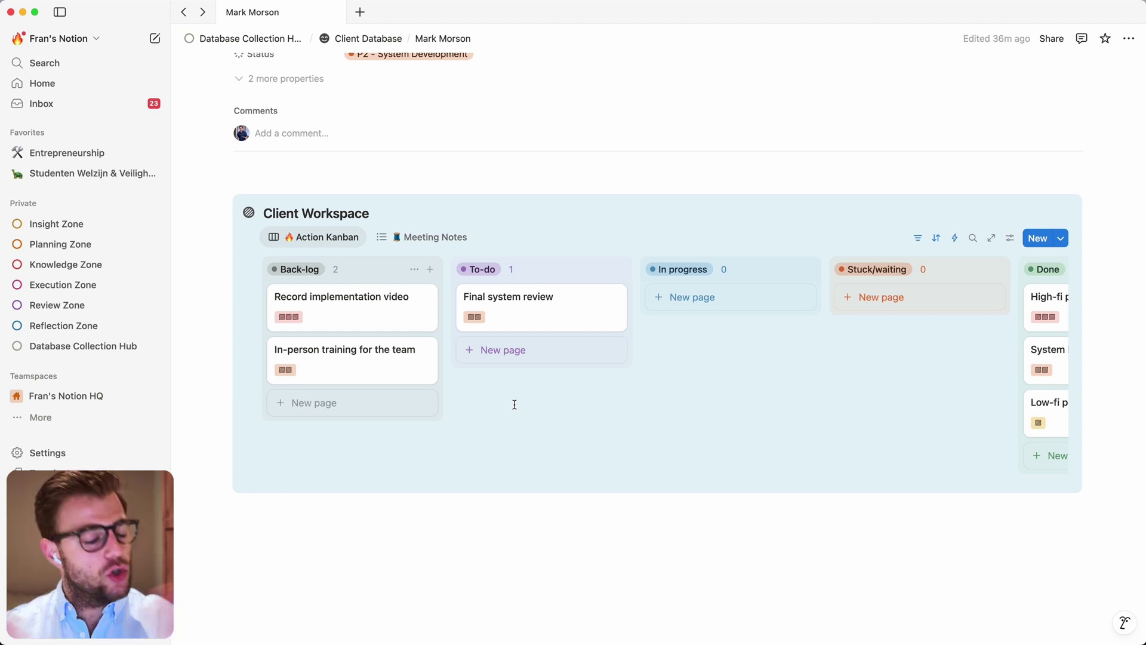
pyautogui.scroll(1, 514, 404)
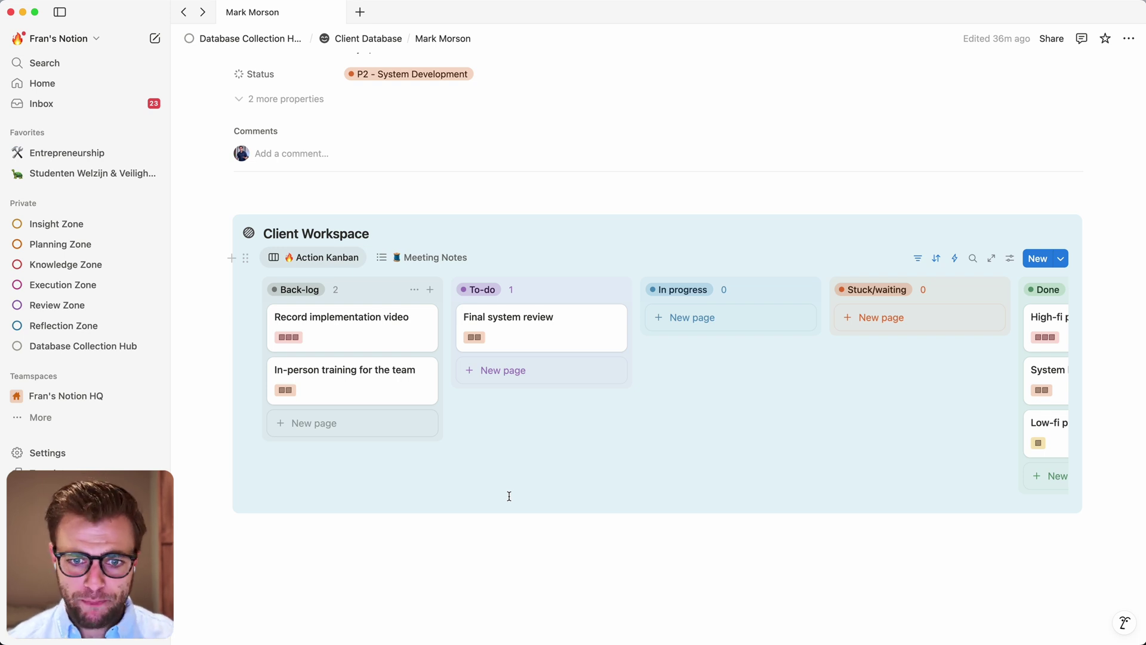
pyautogui.scroll(1, 509, 496)
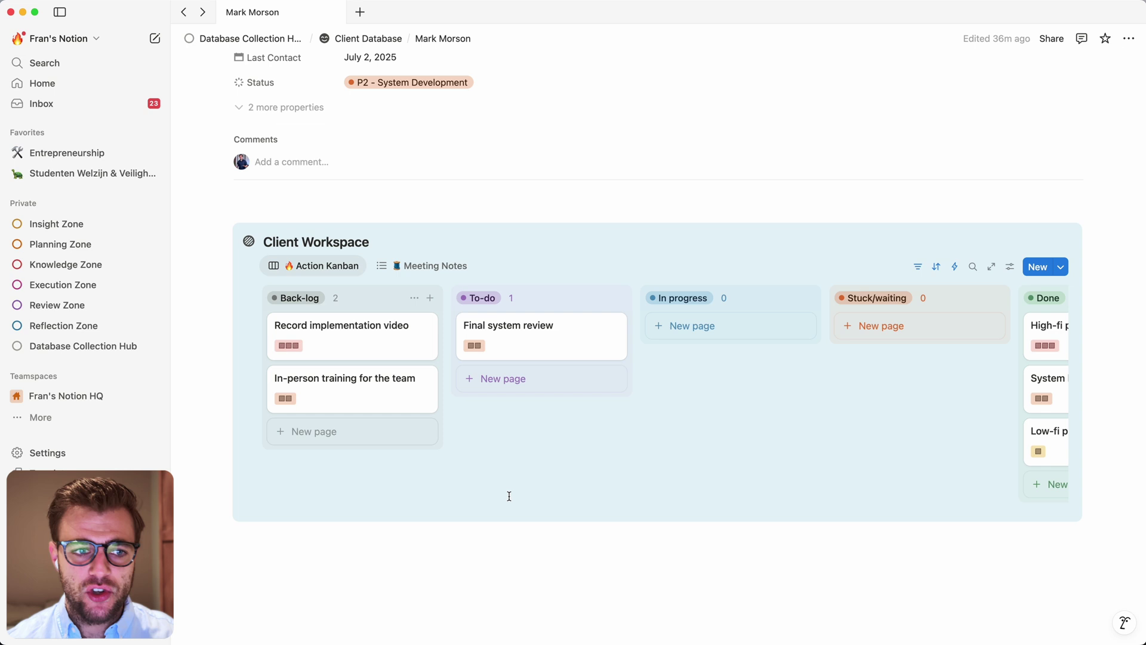
pyautogui.scroll(1, 509, 496)
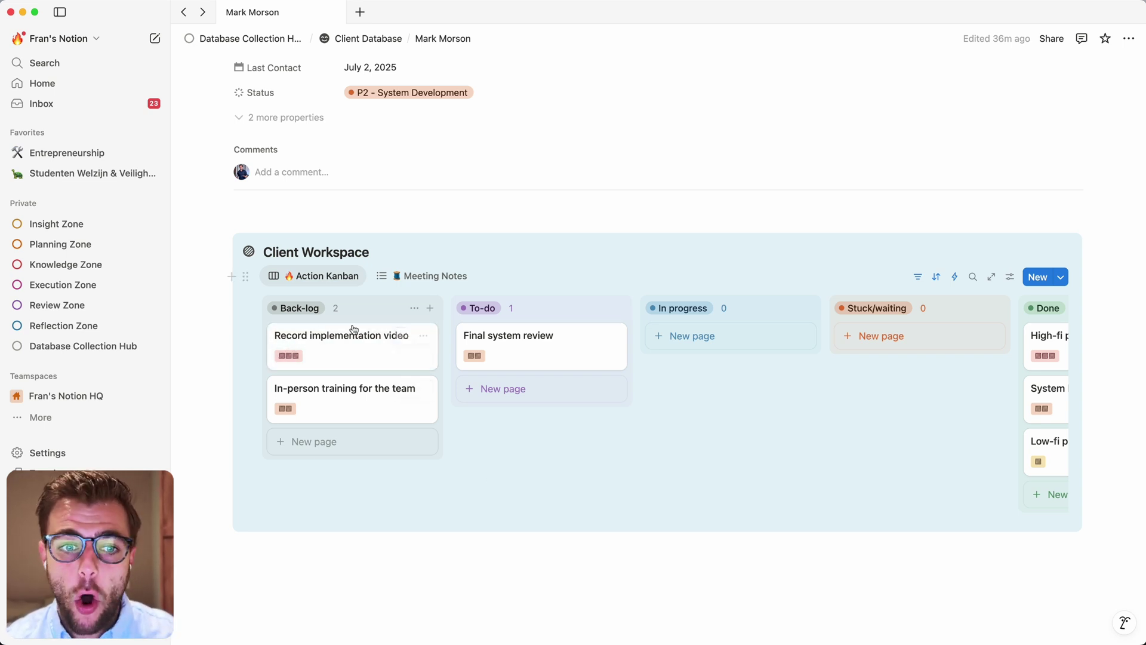
# Open the Record implementation video card, glance at its Share options, close it, and return to the hub
pyautogui.click(325, 342)
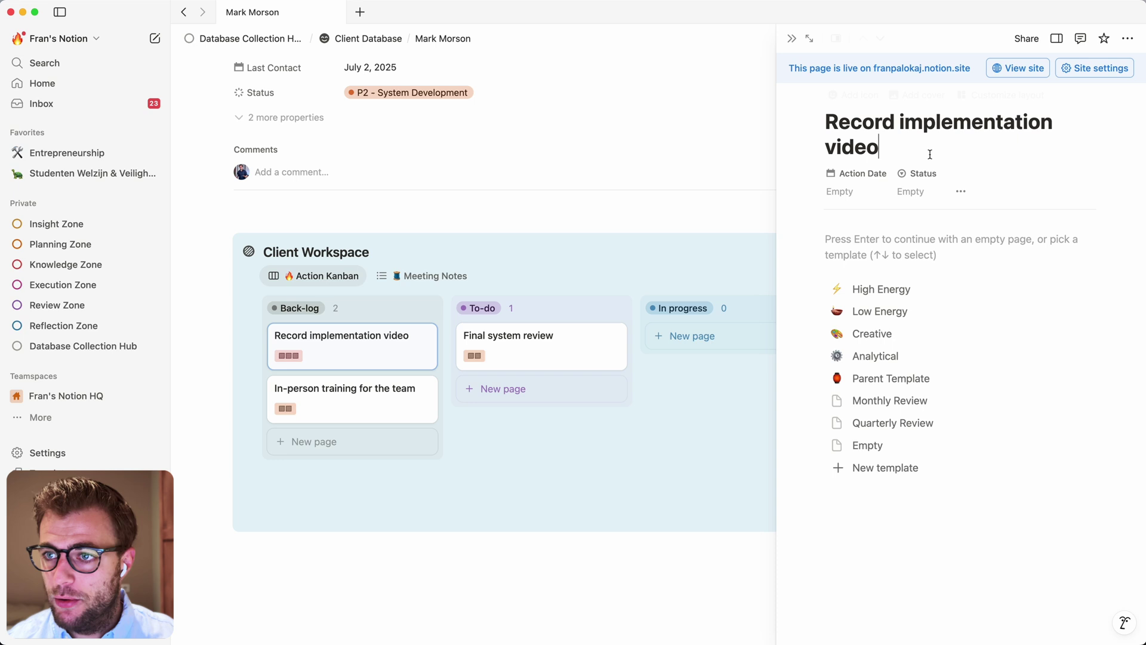
pyautogui.click(1036, 39)
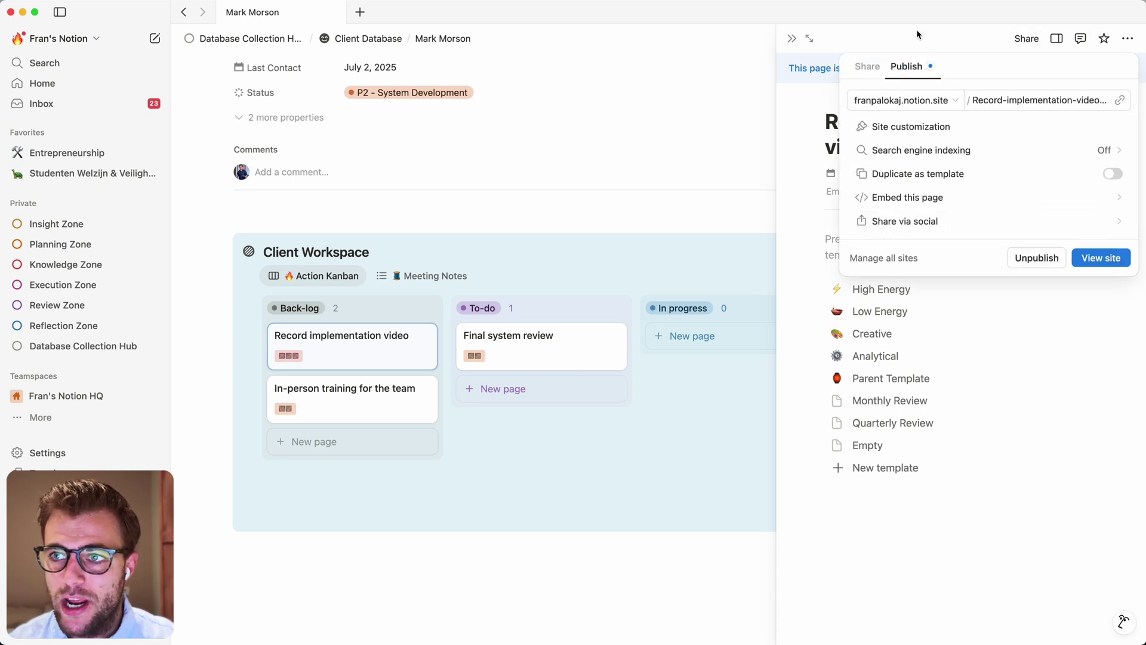
pyautogui.click(789, 37)
pyautogui.click(789, 38)
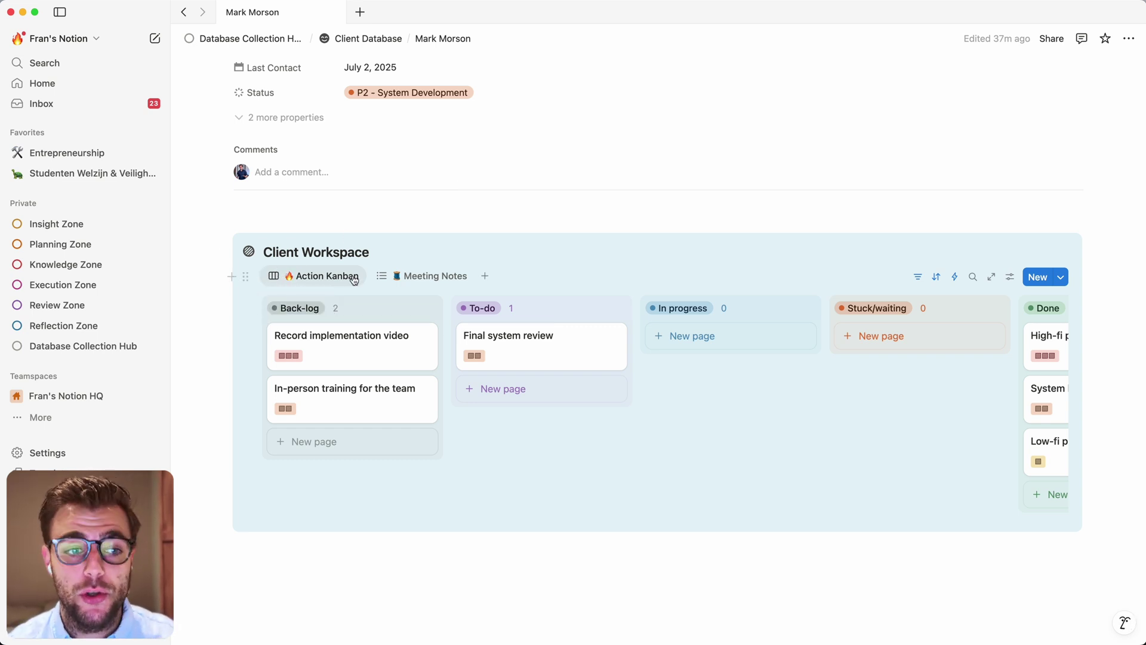
pyautogui.click(60, 346)
# Open the Action Tracker and create a new table view called 'Marks view' listing the client's actions
pyautogui.scroll(-3, 281, 481)
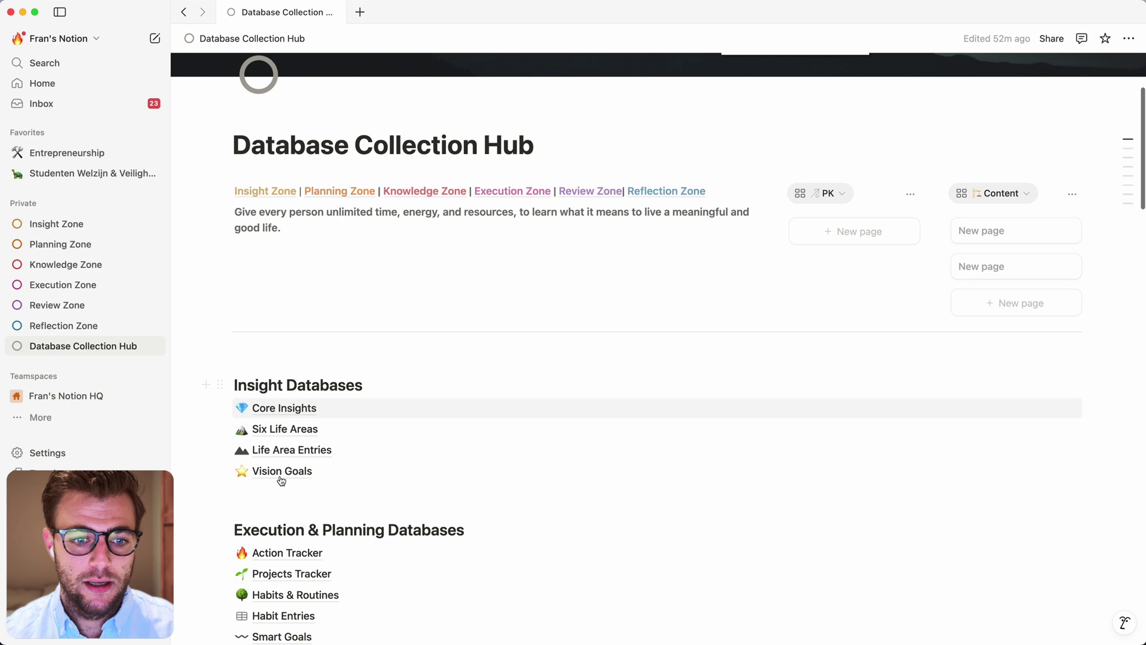
pyautogui.click(279, 553)
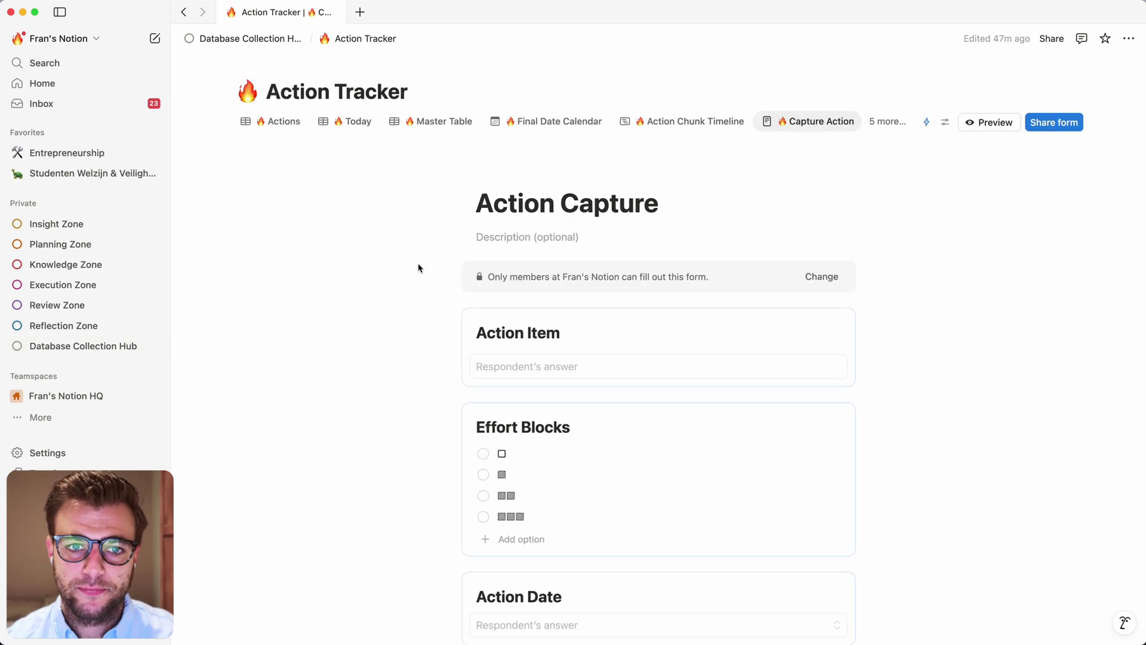
pyautogui.rightClick(264, 151)
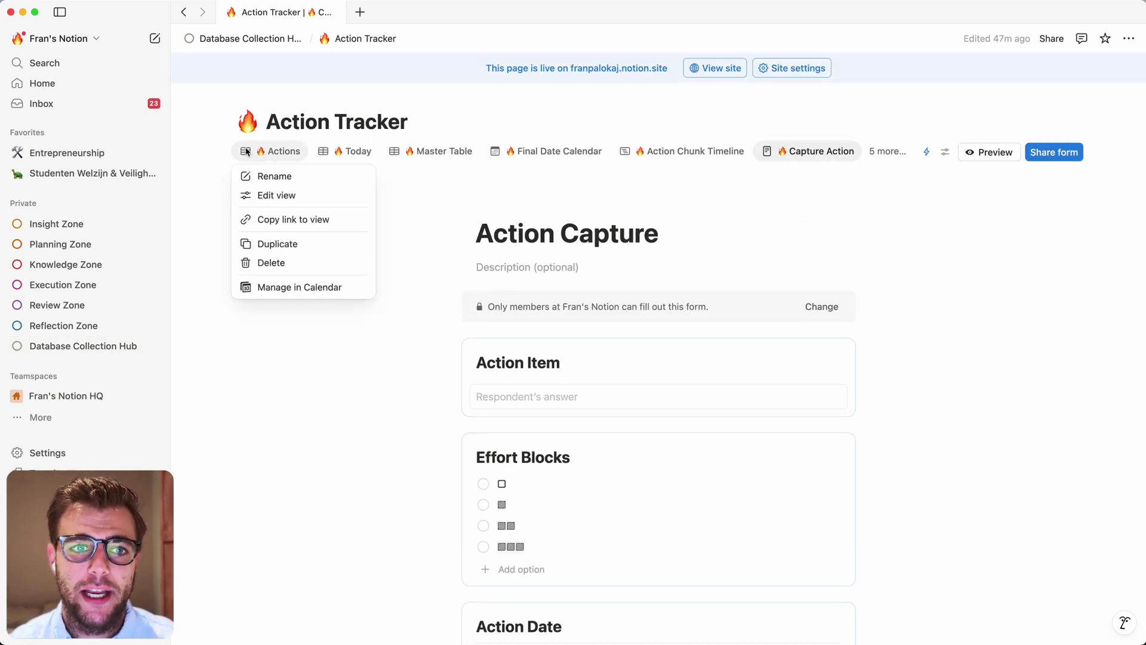
pyautogui.click(873, 150)
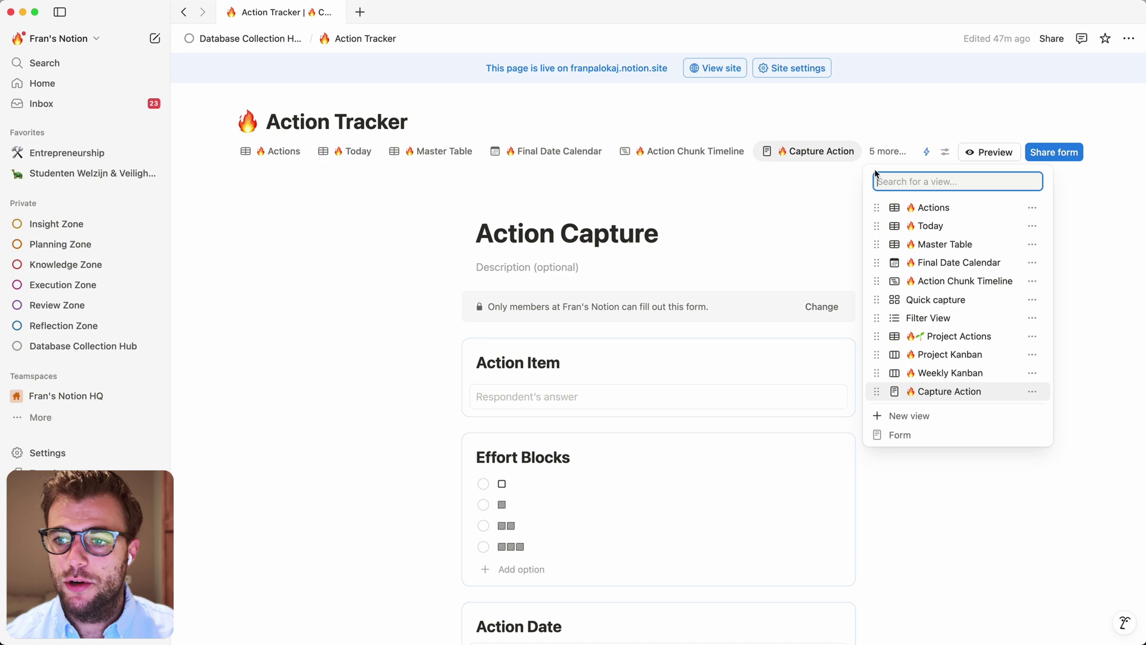
pyautogui.click(913, 416)
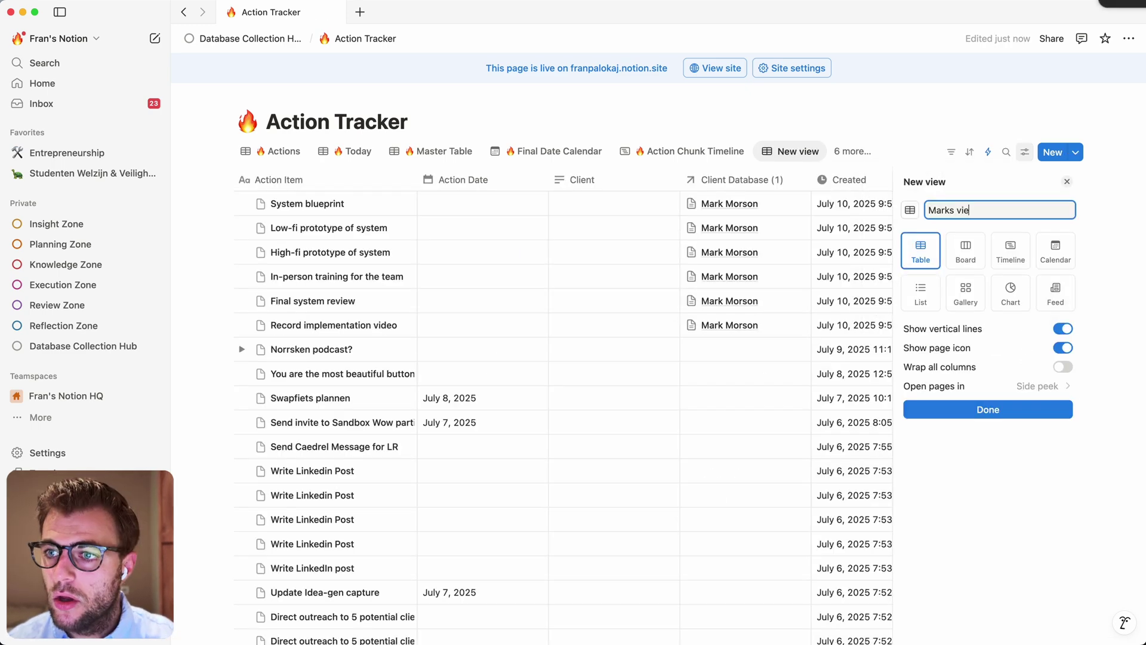
pyautogui.press('Return')
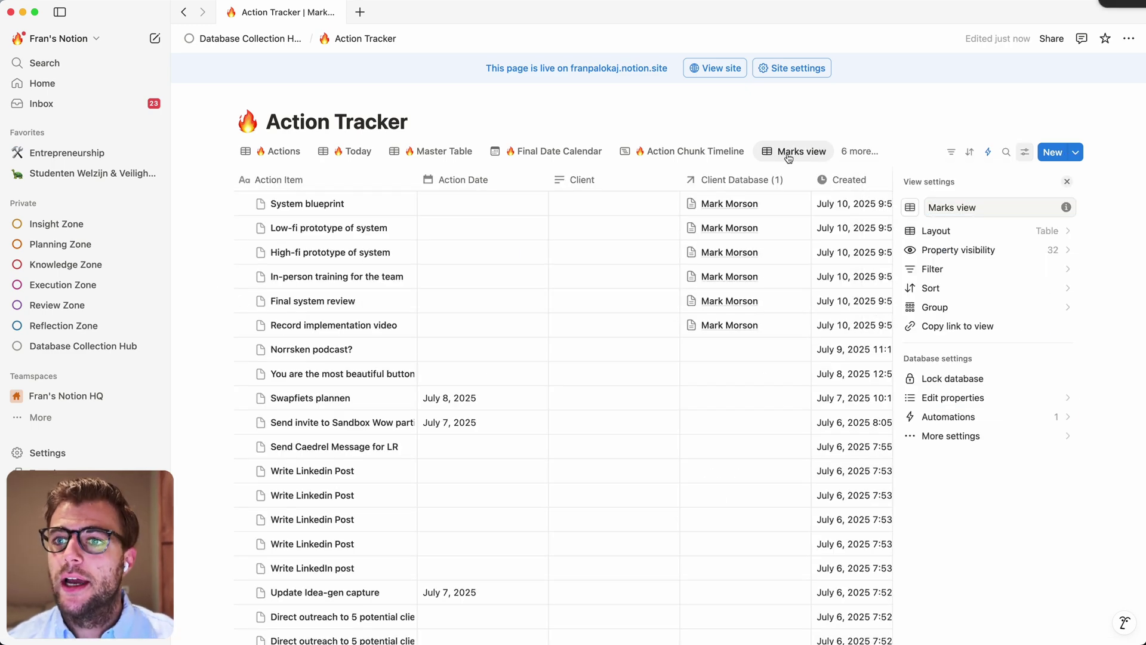
pyautogui.click(788, 155)
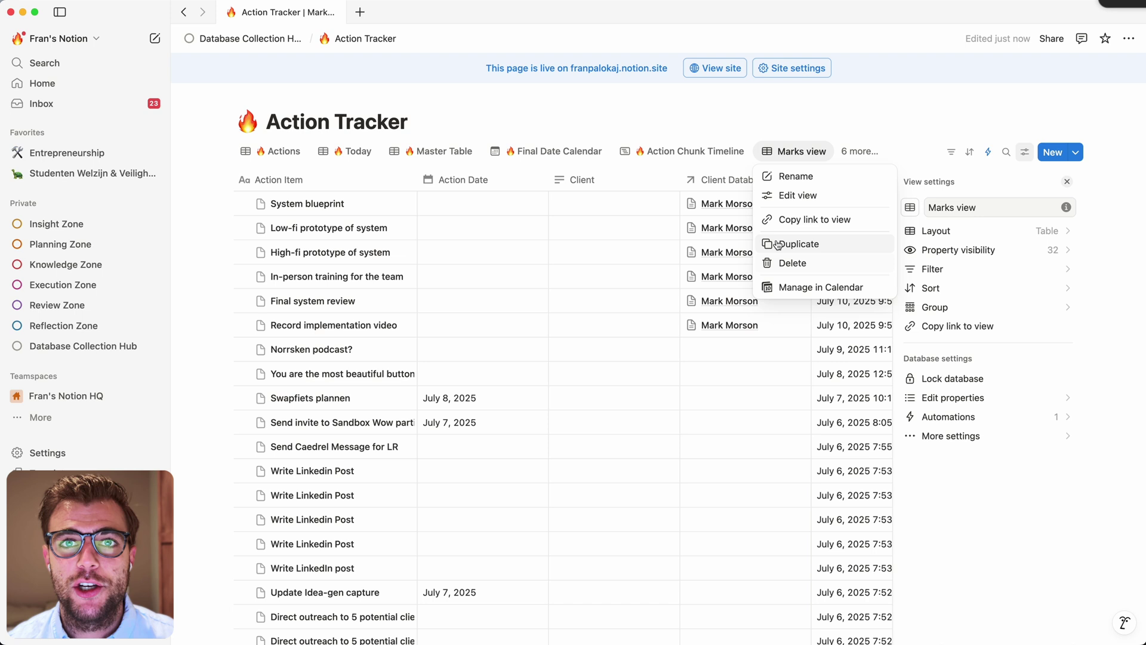
pyautogui.click(782, 125)
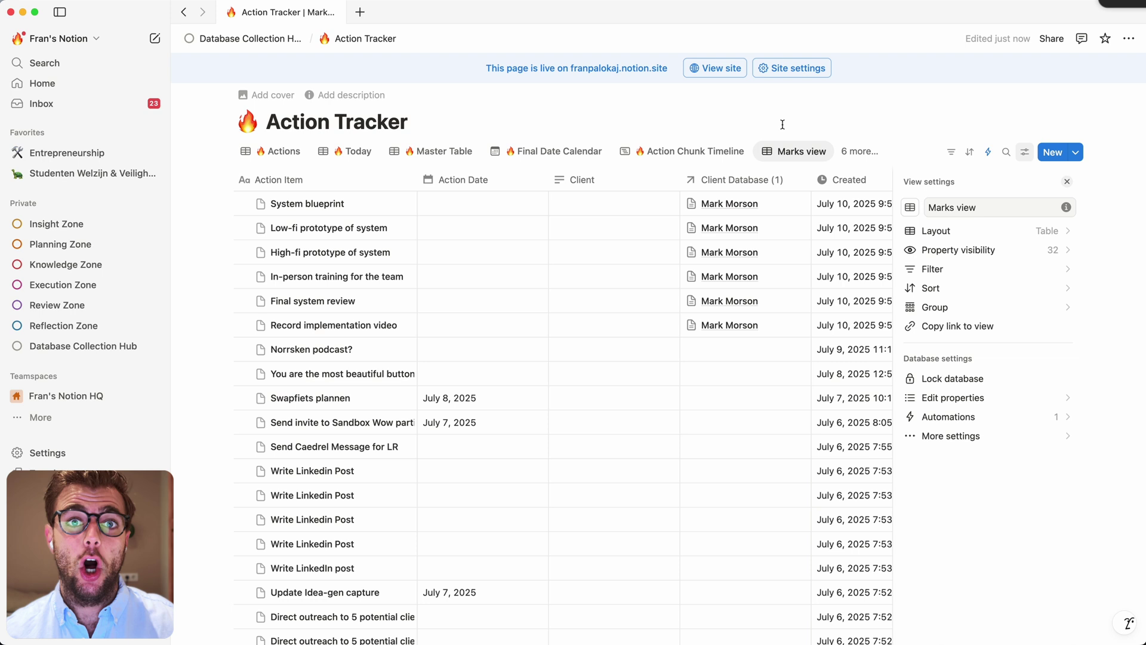
pyautogui.click(782, 124)
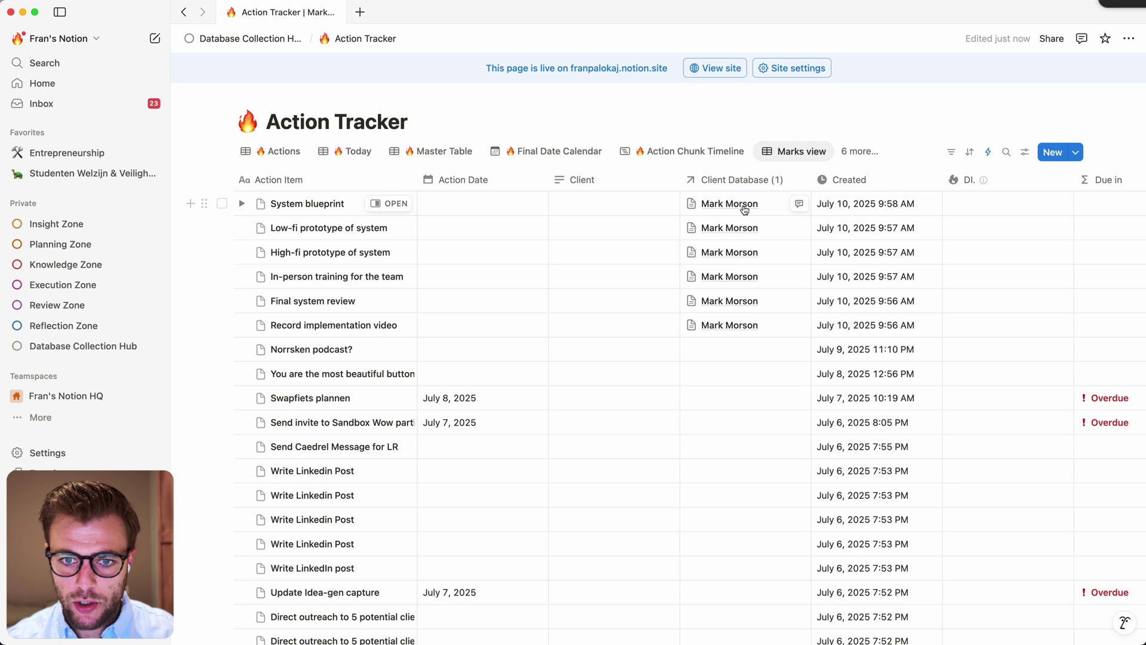
# Follow the System blueprint row's Client Database link to the linked client's page
pyautogui.click(711, 205)
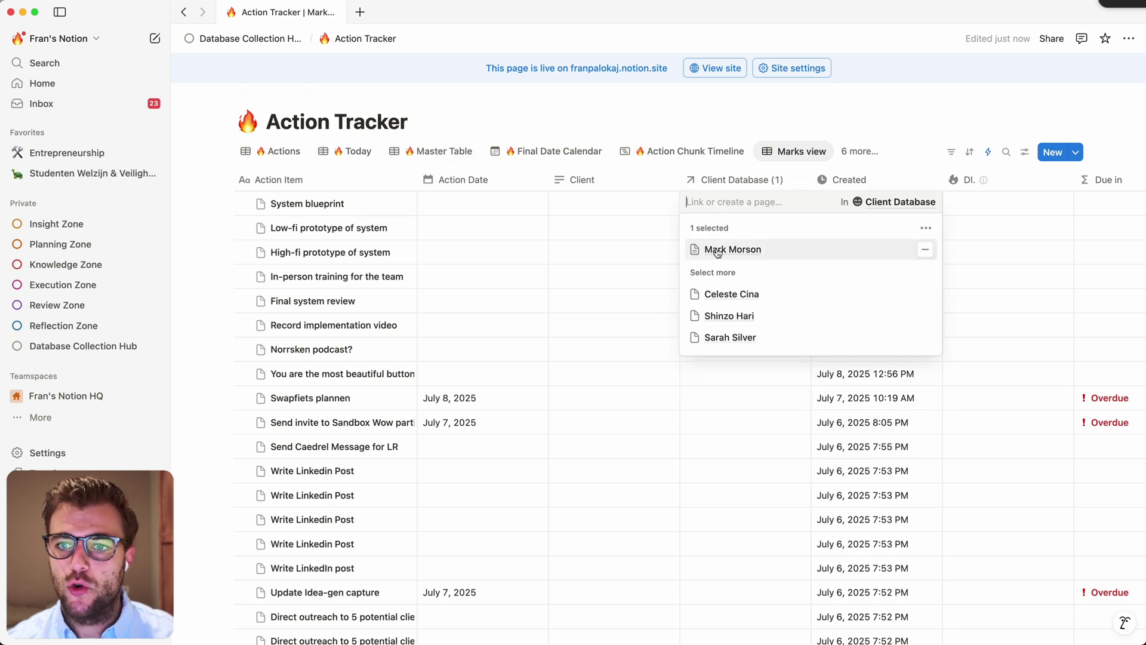
pyautogui.click(716, 249)
# Expand the client page to full size and add an unnamed card to the Action Kanban's Back-log column
pyautogui.click(801, 38)
pyautogui.scroll(-8, 630, 410)
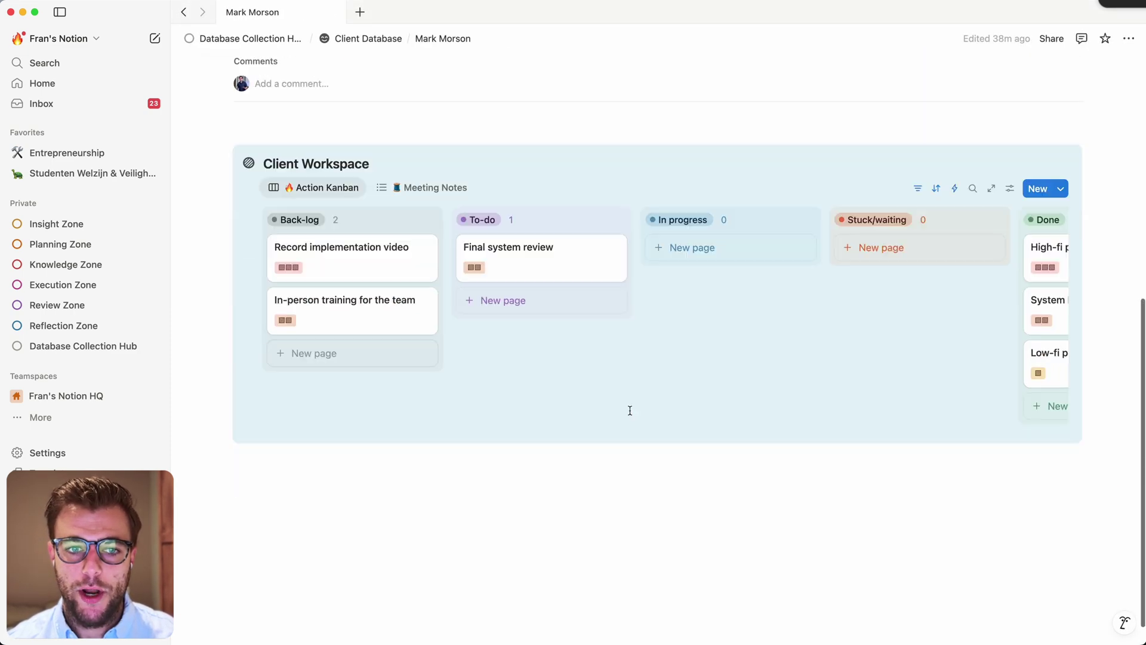
pyautogui.click(319, 325)
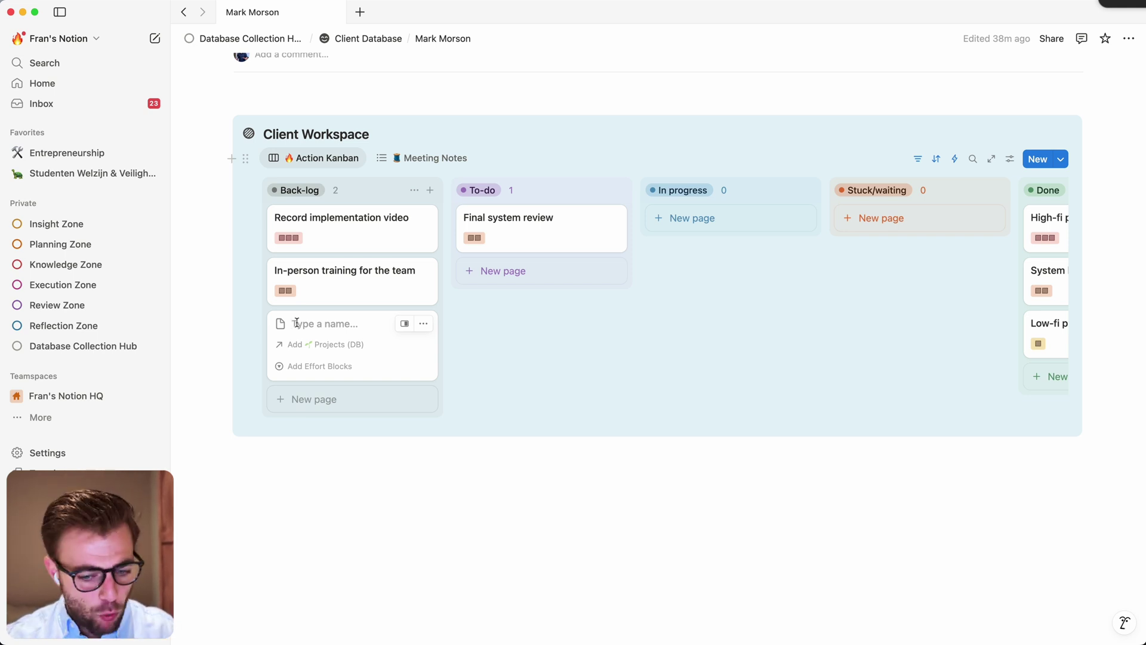
pyautogui.click(491, 555)
pyautogui.scroll(3, 492, 553)
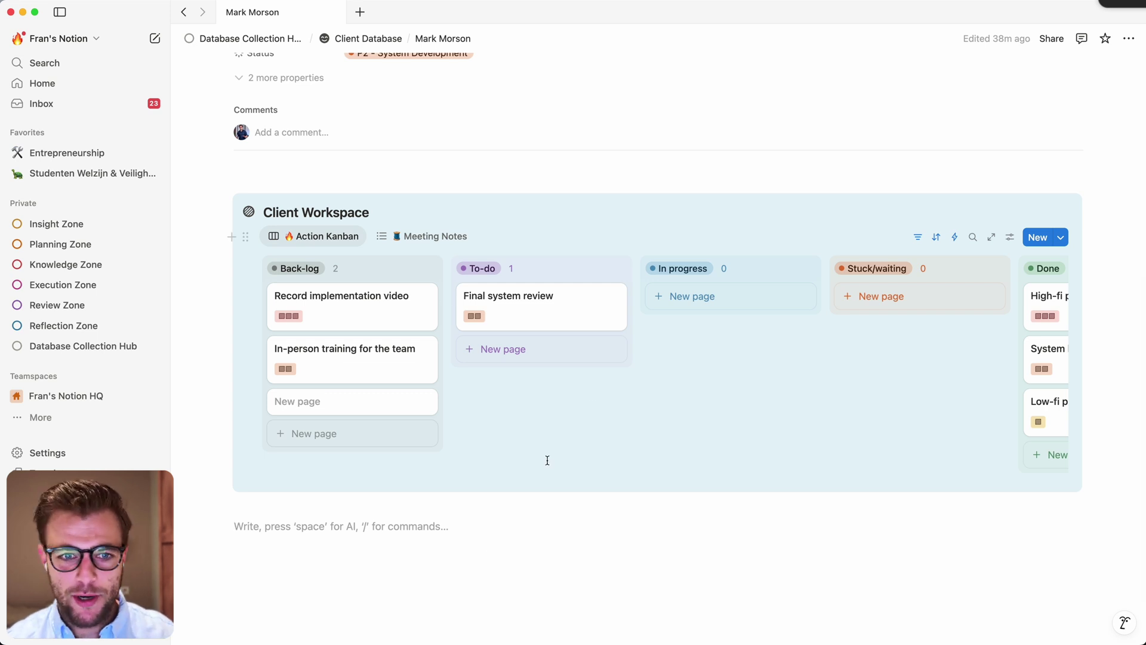
pyautogui.scroll(1, 547, 460)
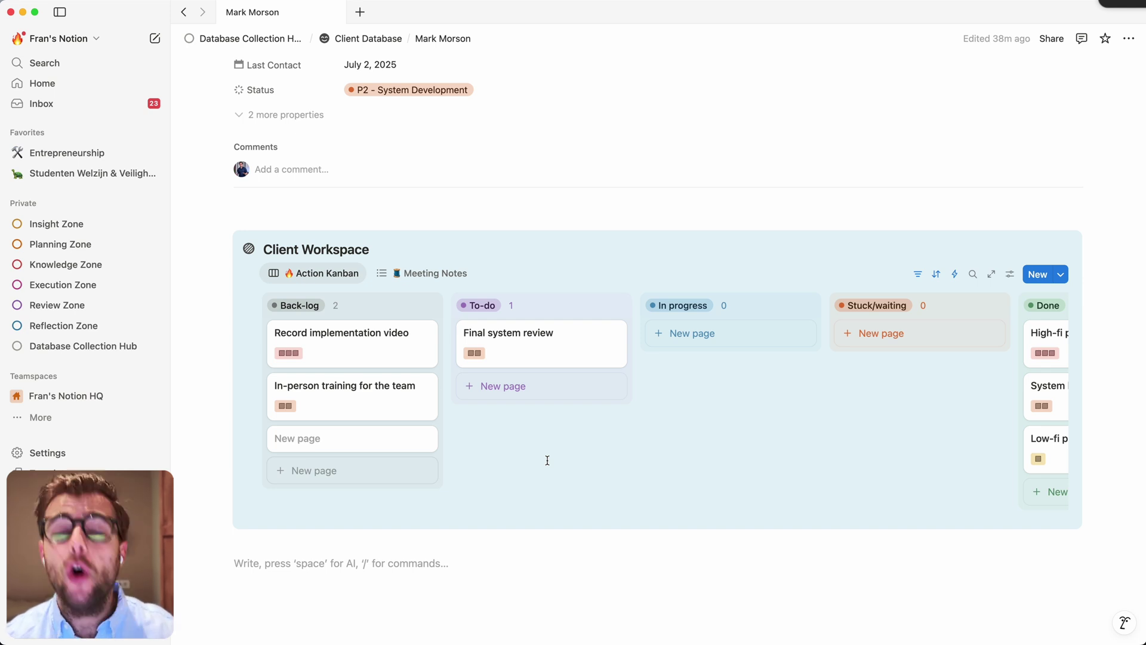
pyautogui.scroll(1, 547, 460)
pyautogui.scroll(-1, 547, 460)
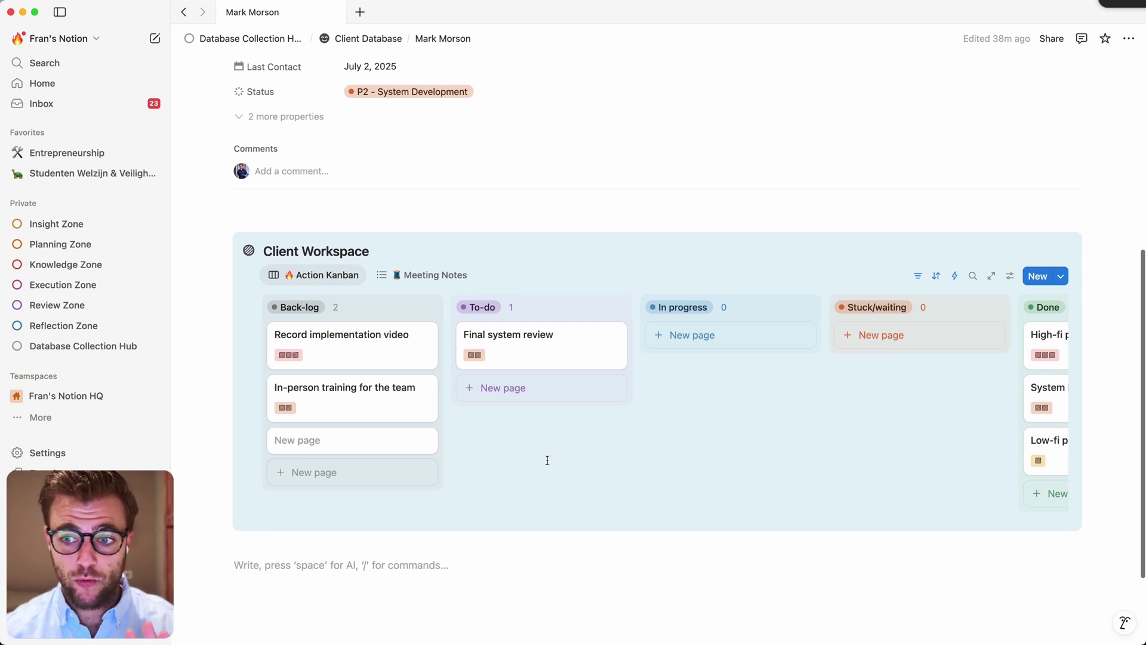
pyautogui.scroll(5, 547, 460)
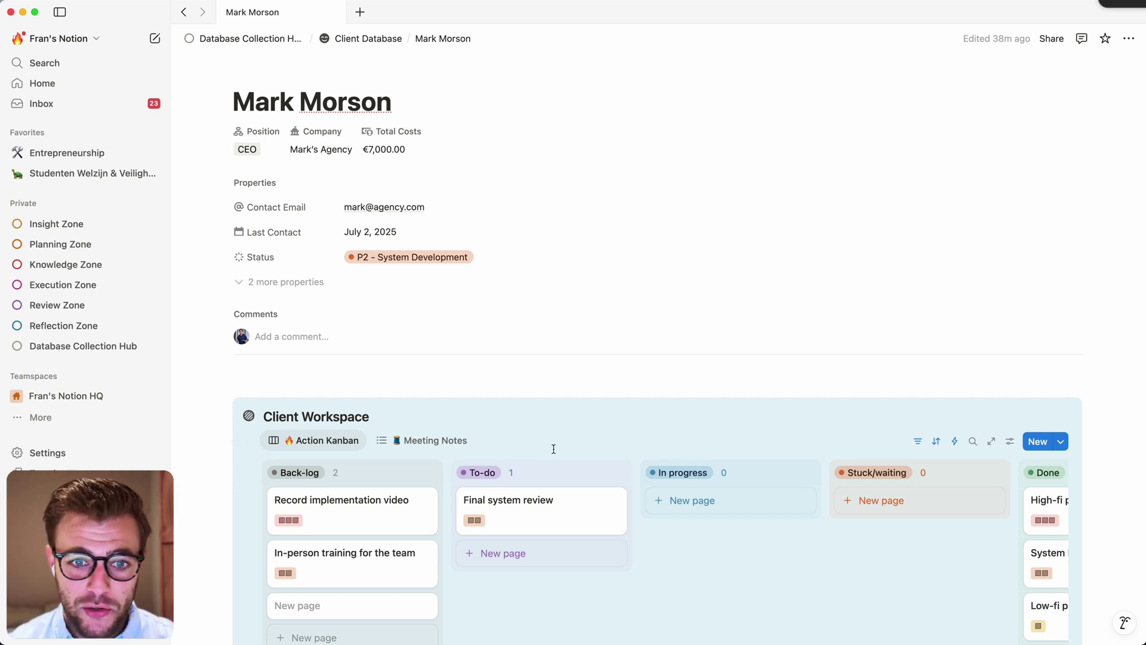
pyautogui.scroll(4, 549, 457)
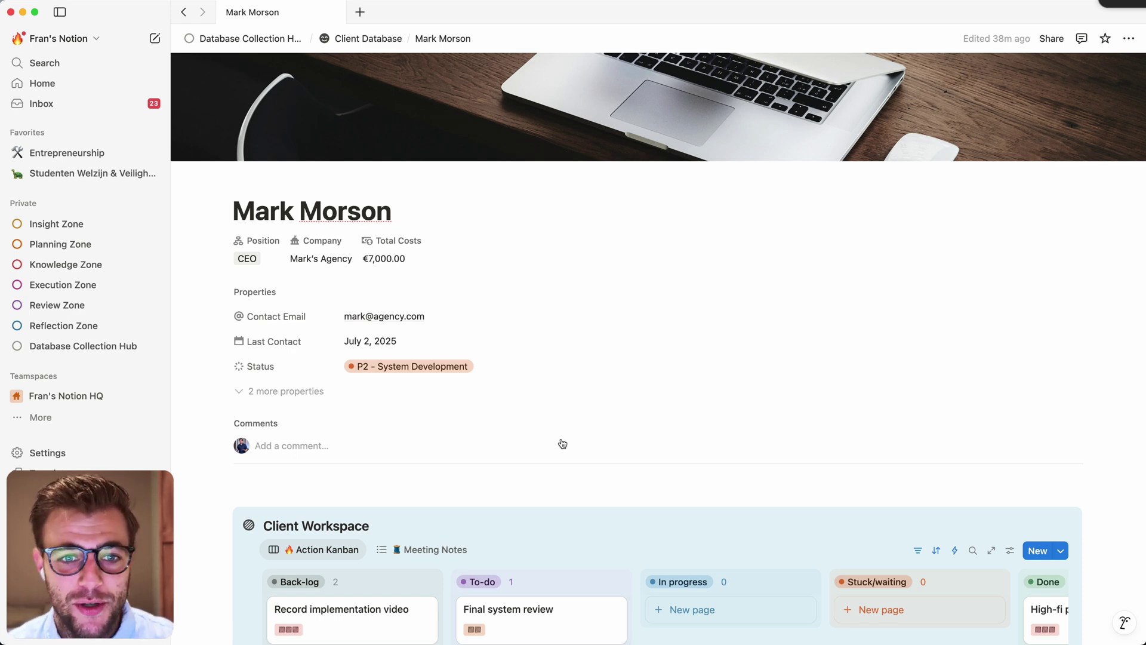
pyautogui.scroll(1, 562, 443)
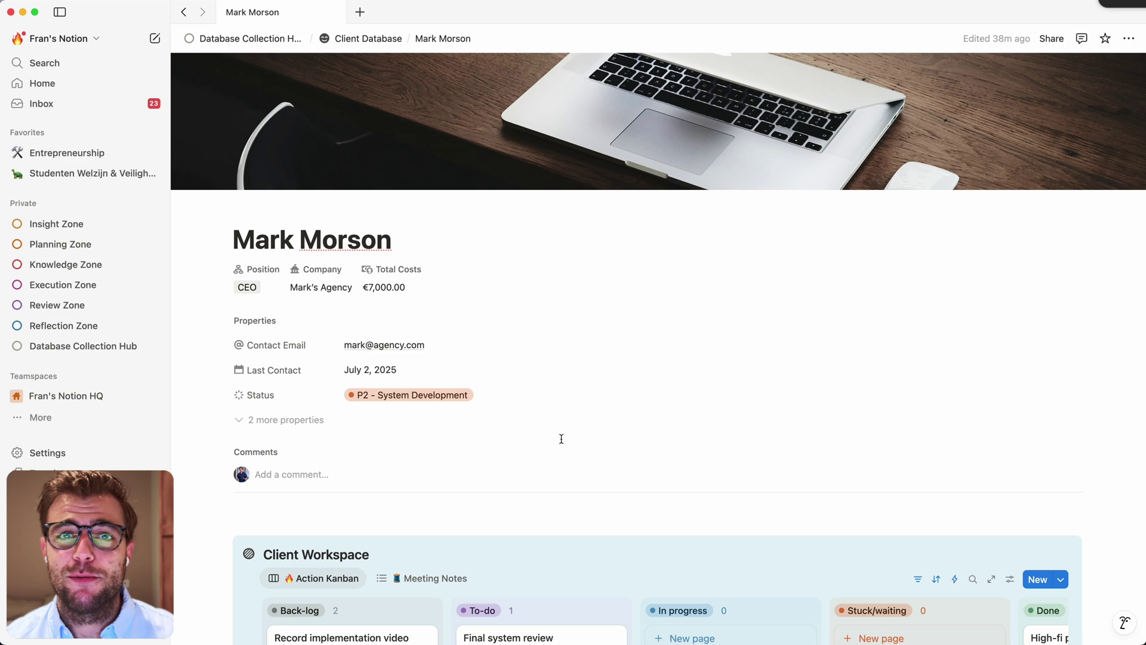